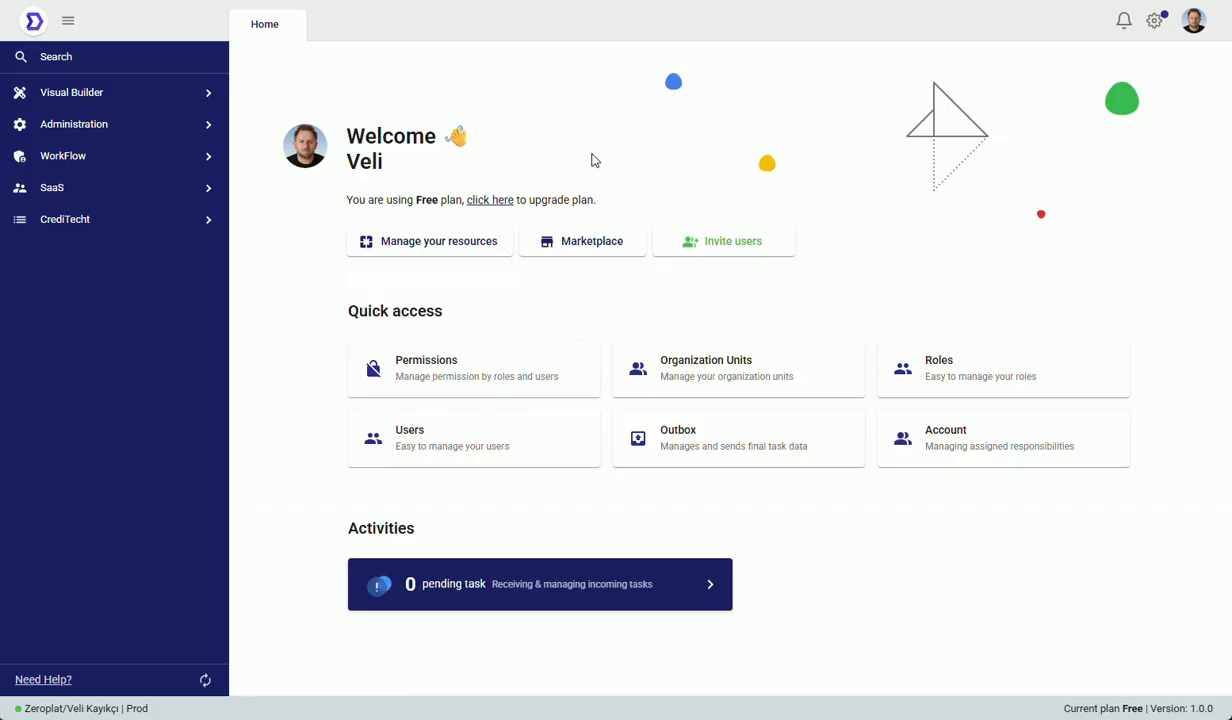
Step: Open the resources list and view the dialog for generating pages from a data source, closing it without generating
{"action": "left_click", "coordinate": [479, 246]}
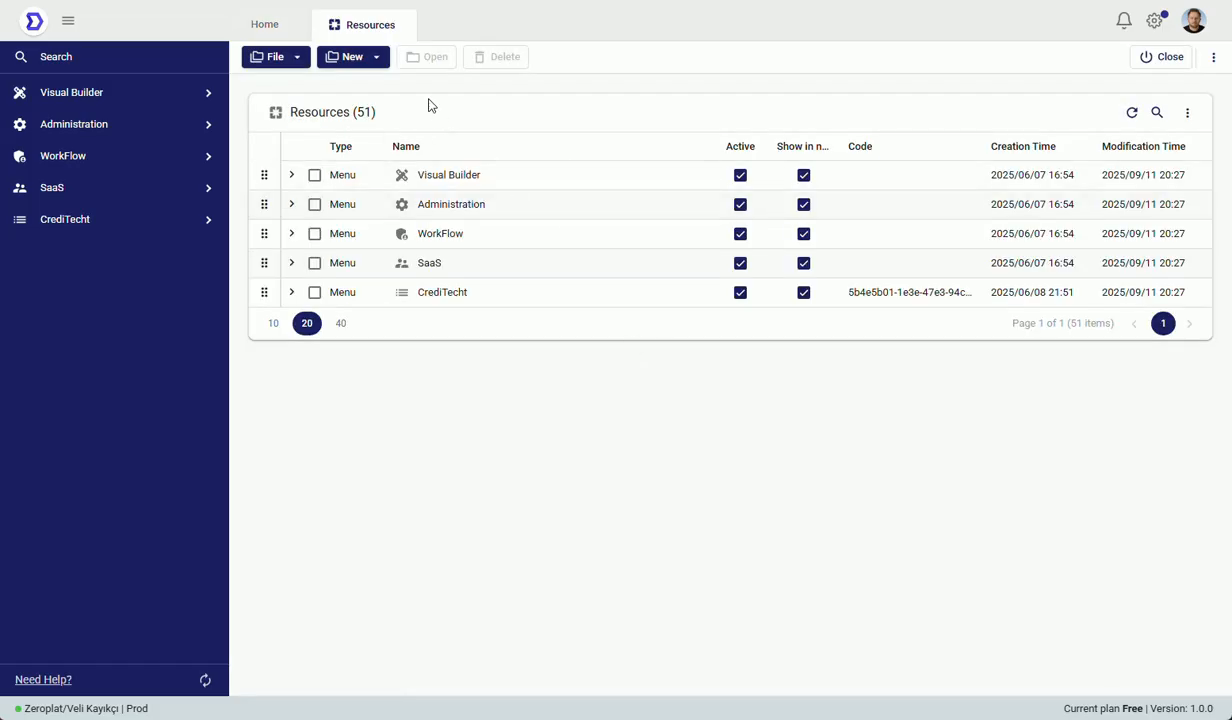
{"action": "left_click", "coordinate": [375, 57]}
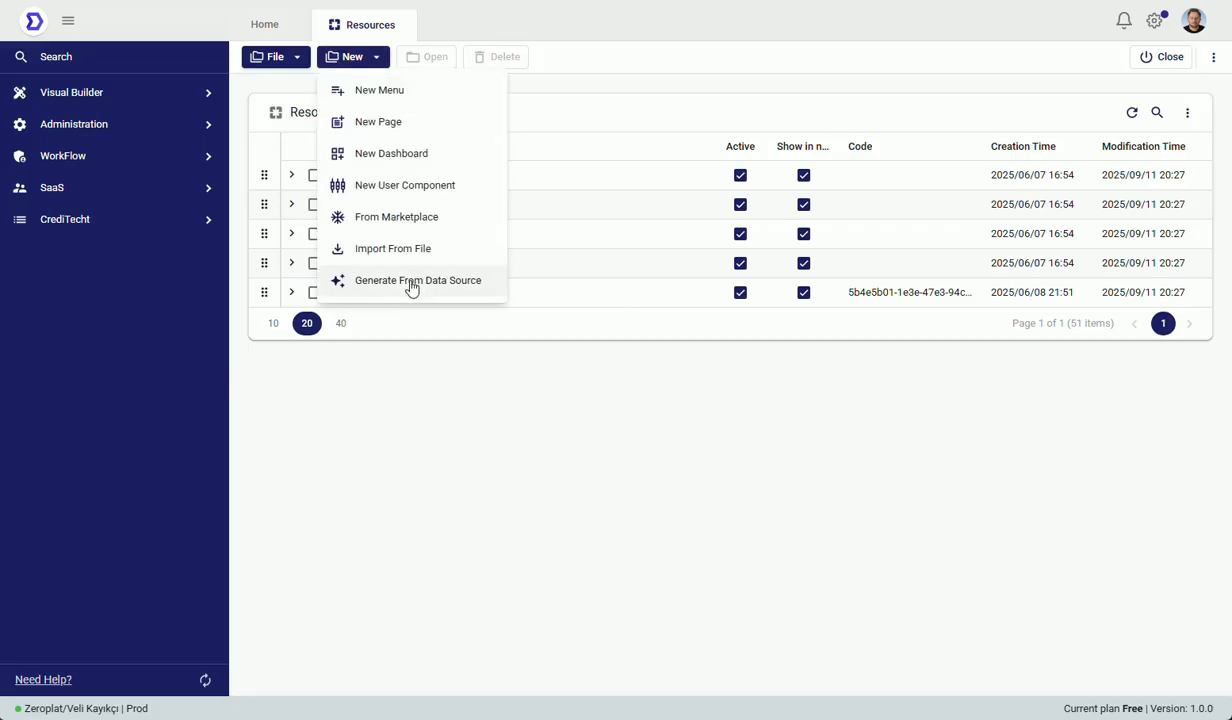
{"action": "left_click", "coordinate": [490, 285]}
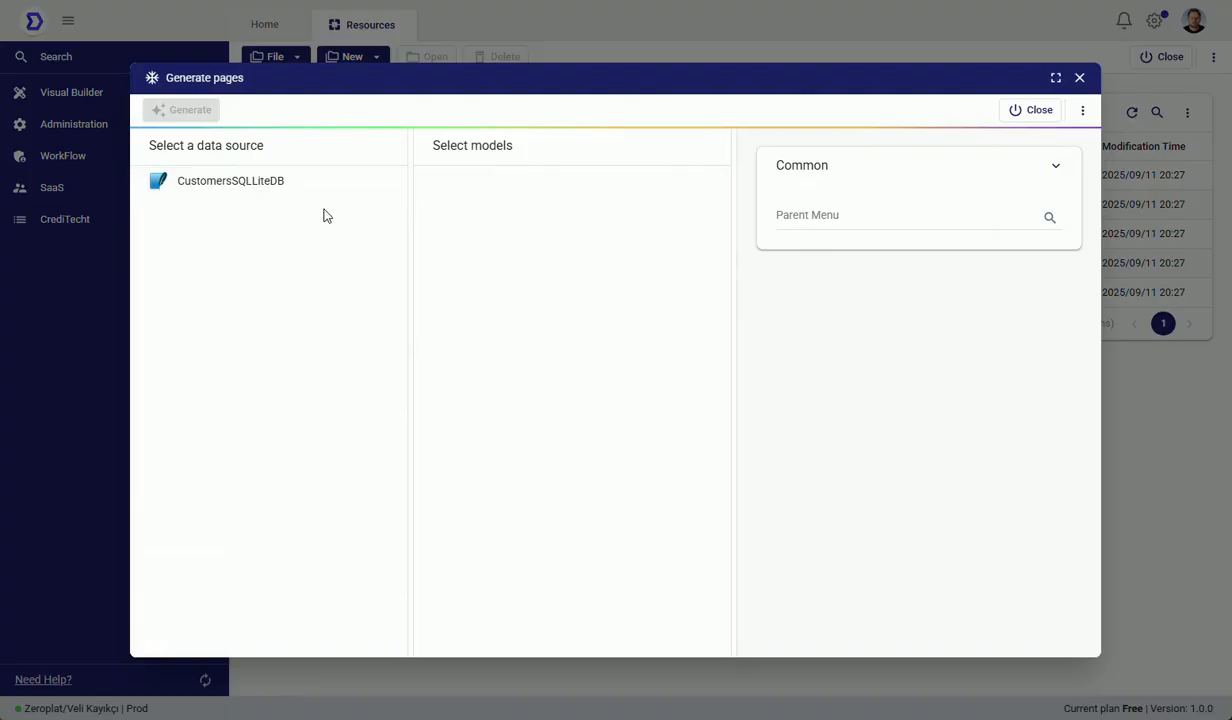
{"action": "left_click", "coordinate": [1035, 112]}
Step: Open the data sources list and review the available source types and the MS SQL connection form without adding a source
{"action": "left_click", "coordinate": [145, 92]}
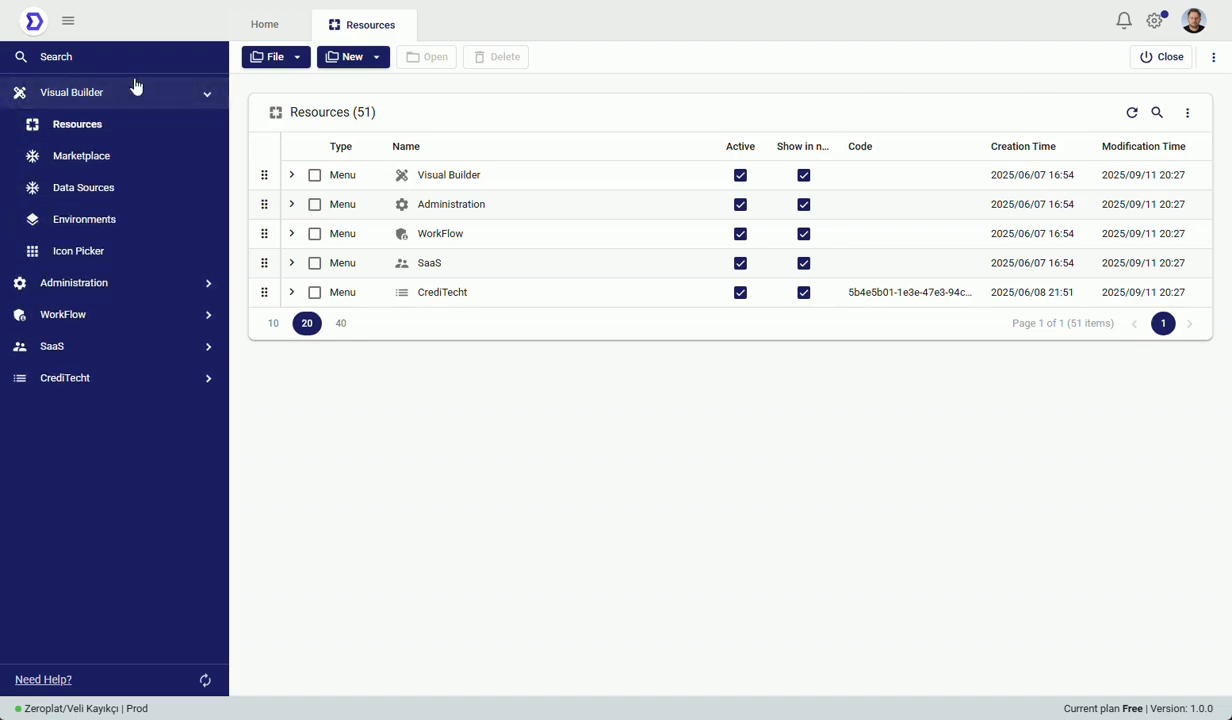
{"action": "left_click", "coordinate": [155, 190]}
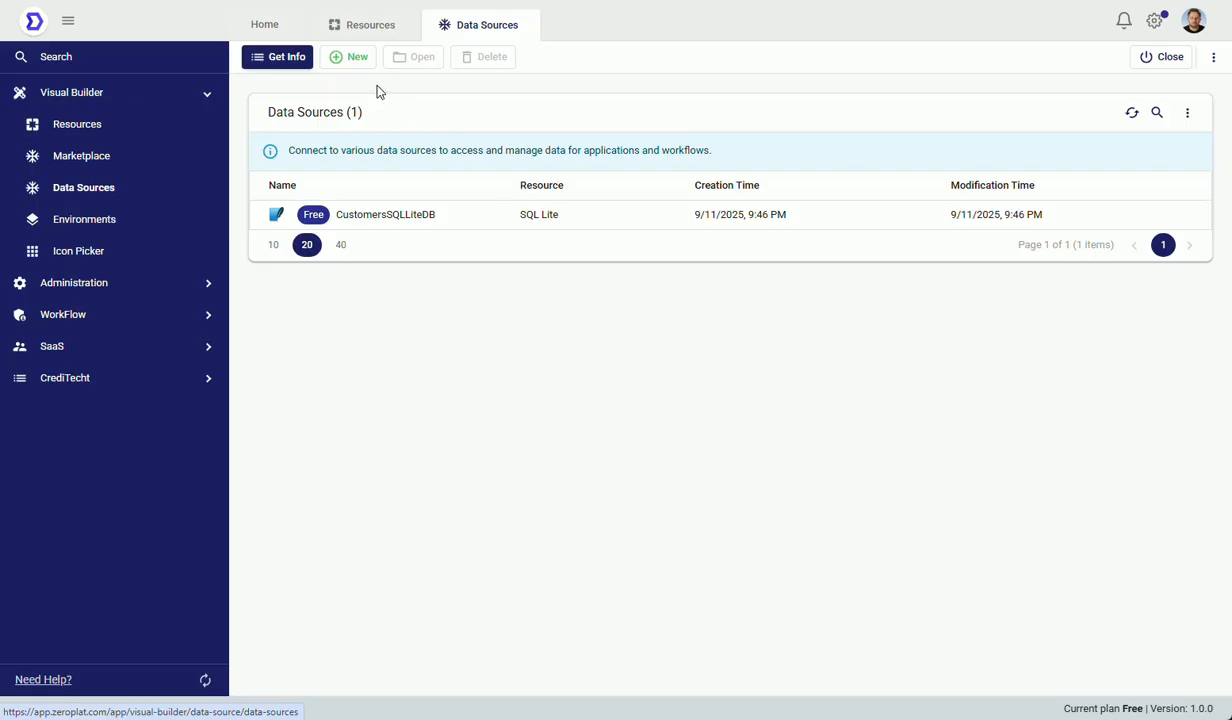
{"action": "left_click", "coordinate": [355, 60]}
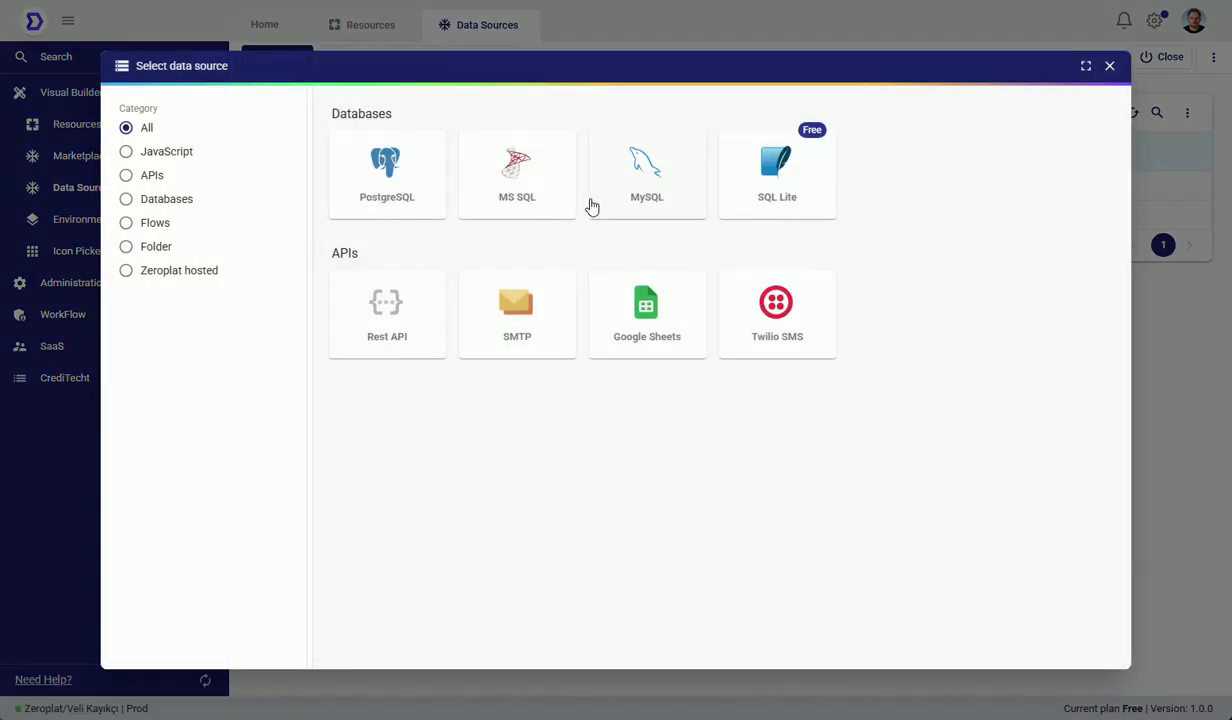
{"action": "left_click", "coordinate": [550, 200]}
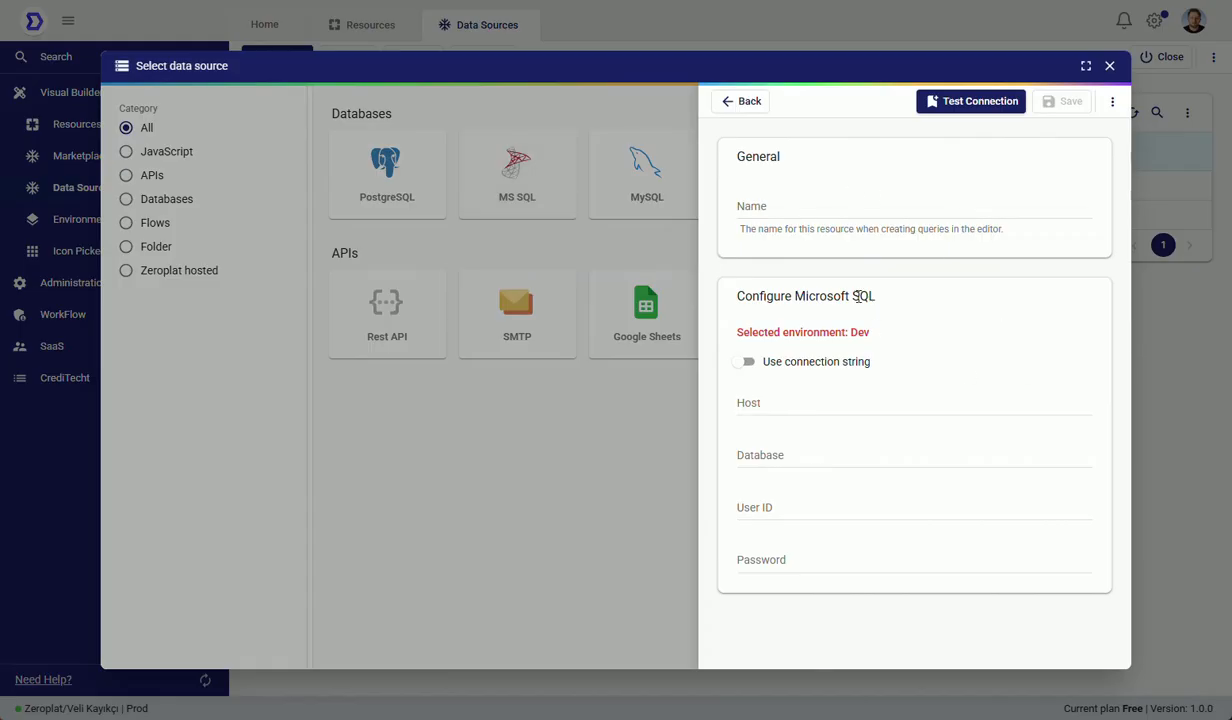
{"action": "left_click", "coordinate": [732, 102]}
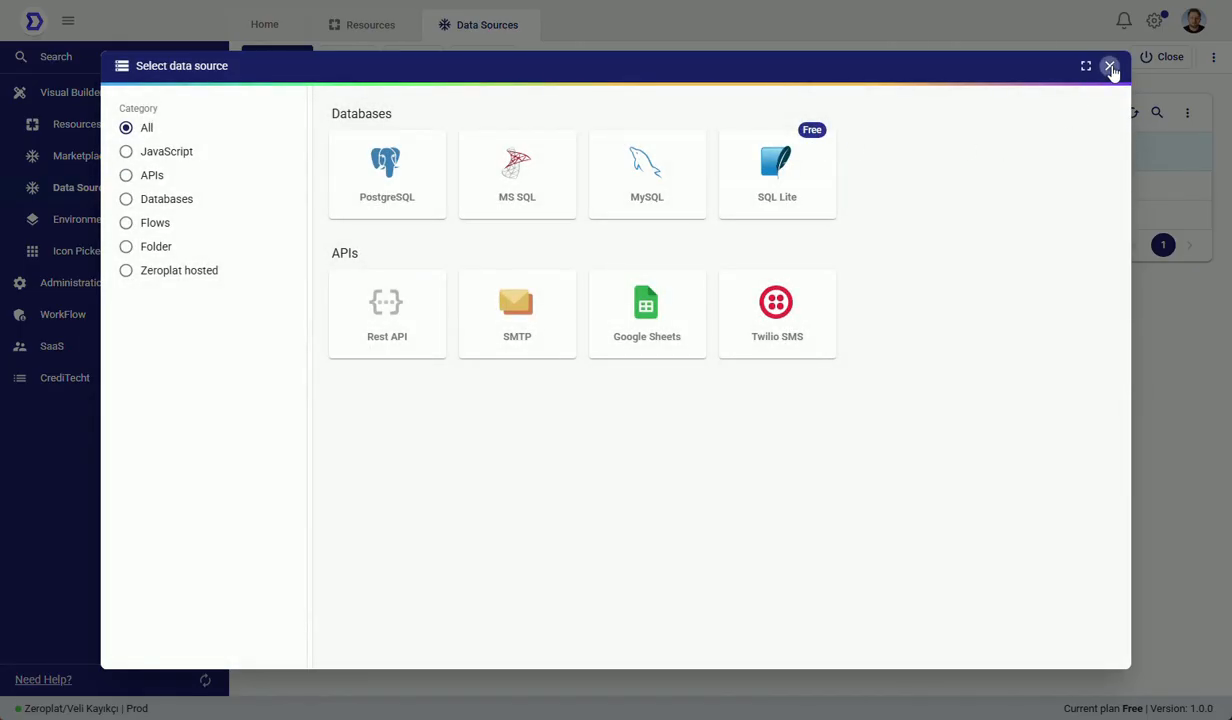
{"action": "left_click", "coordinate": [1110, 66]}
Step: View the existing CustomersSQLLiteDB data source's settings and close the data sources page to return to the resources list
{"action": "left_click_drag", "start_coordinate": [556, 224], "coordinate": [492, 225]}
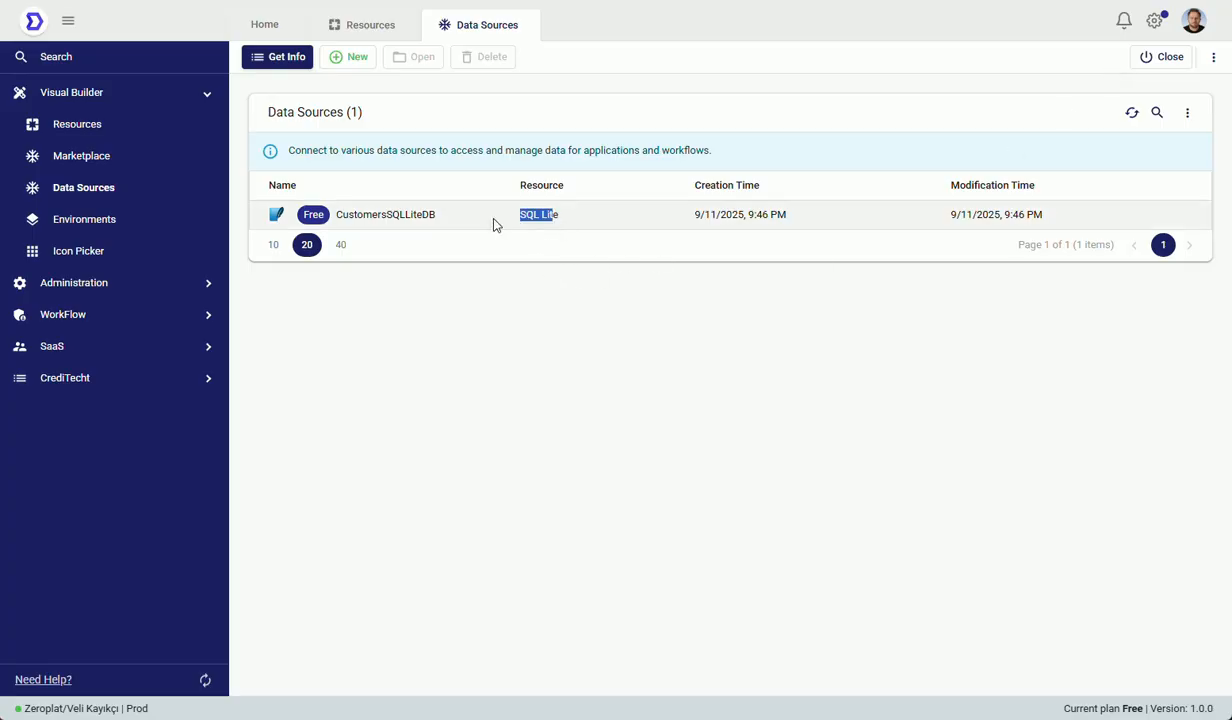
{"action": "left_click", "coordinate": [470, 224]}
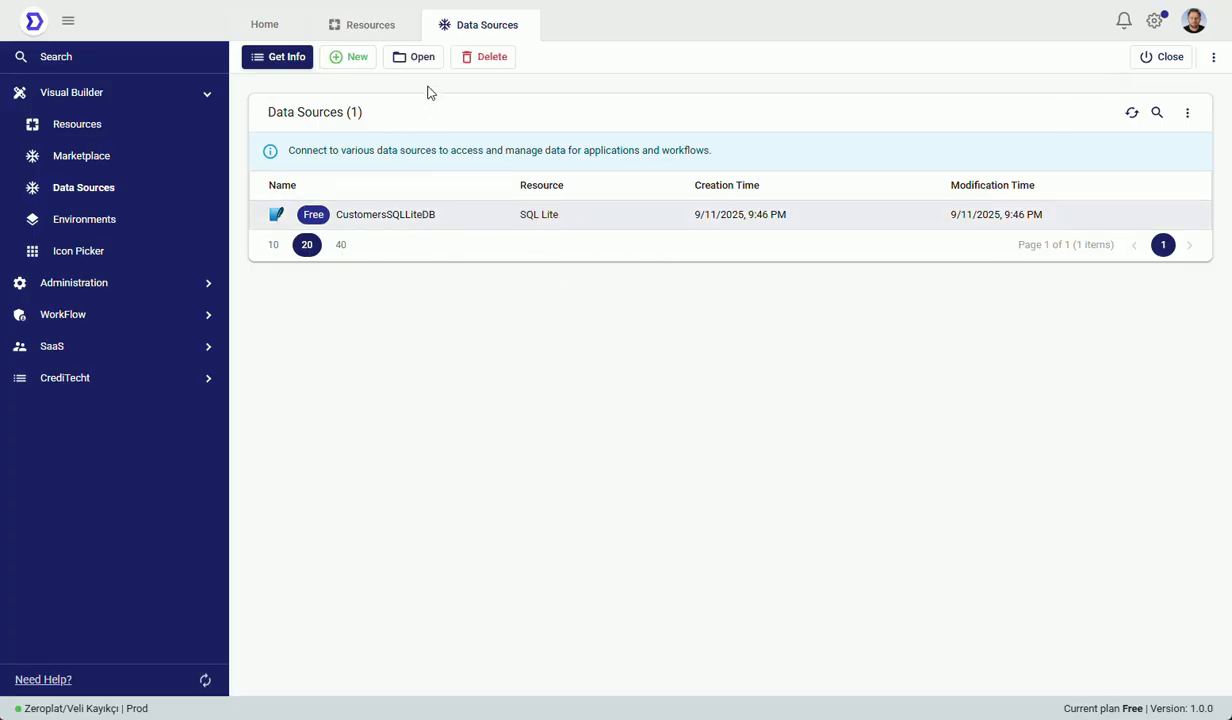
{"action": "left_click", "coordinate": [414, 57]}
{"action": "left_click", "coordinate": [951, 66]}
{"action": "left_click", "coordinate": [531, 29]}
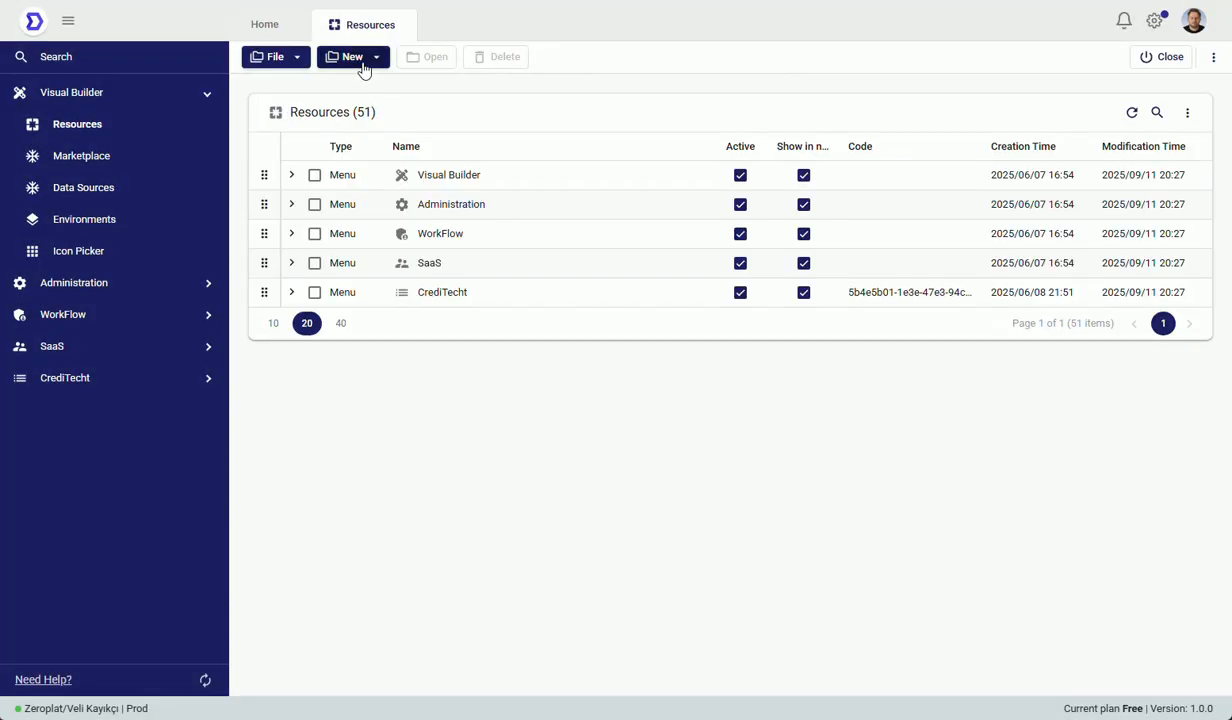
Step: Start generating pages from the CustomersSQLLiteDB data source and select its Customers and Orders models
{"action": "left_click", "coordinate": [362, 58]}
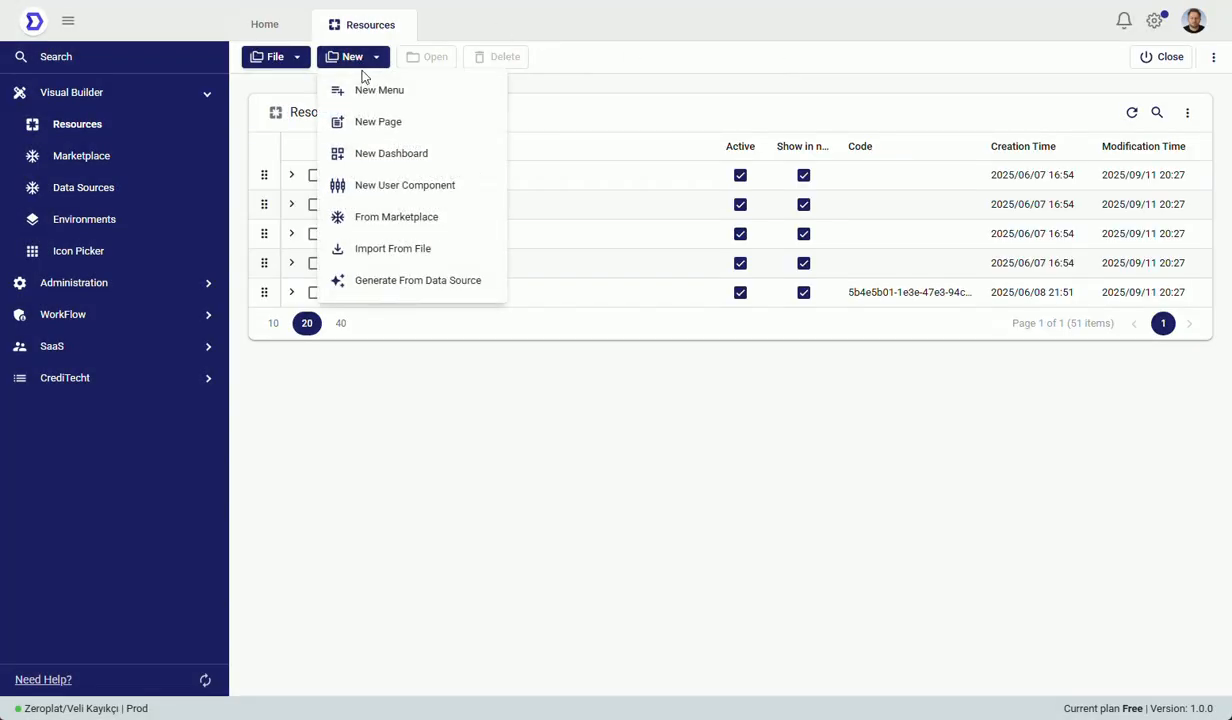
{"action": "left_click", "coordinate": [491, 293]}
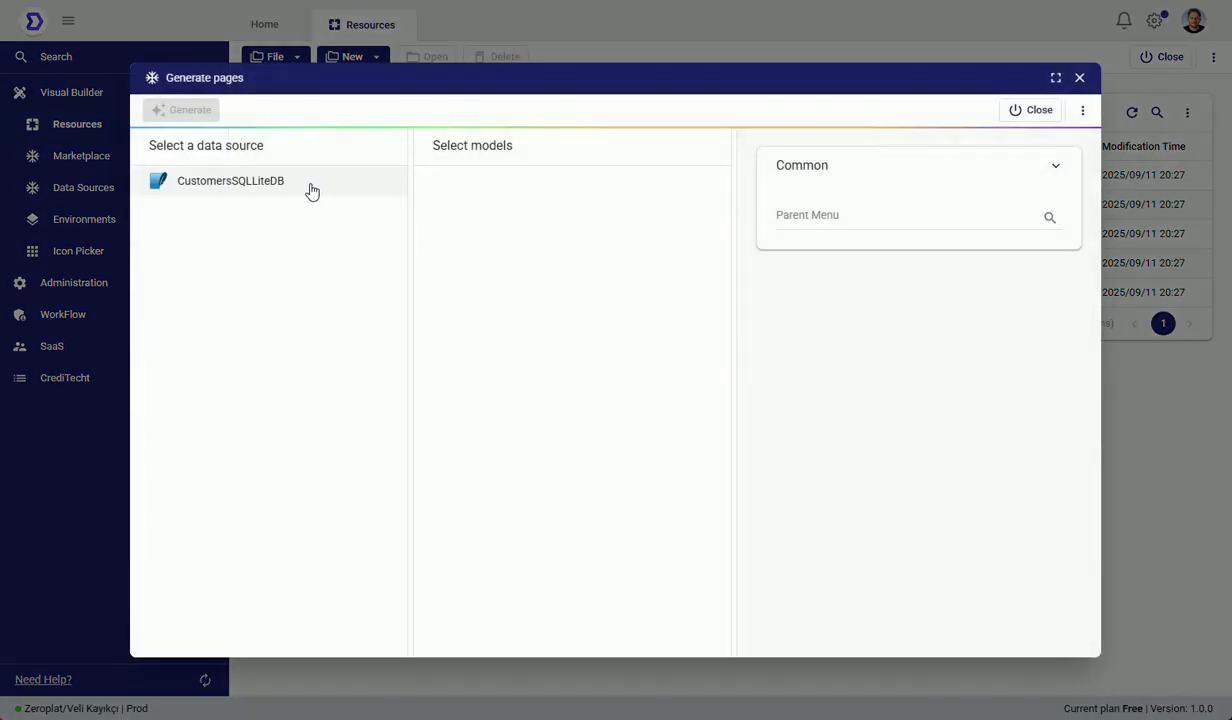
{"action": "left_click", "coordinate": [311, 190]}
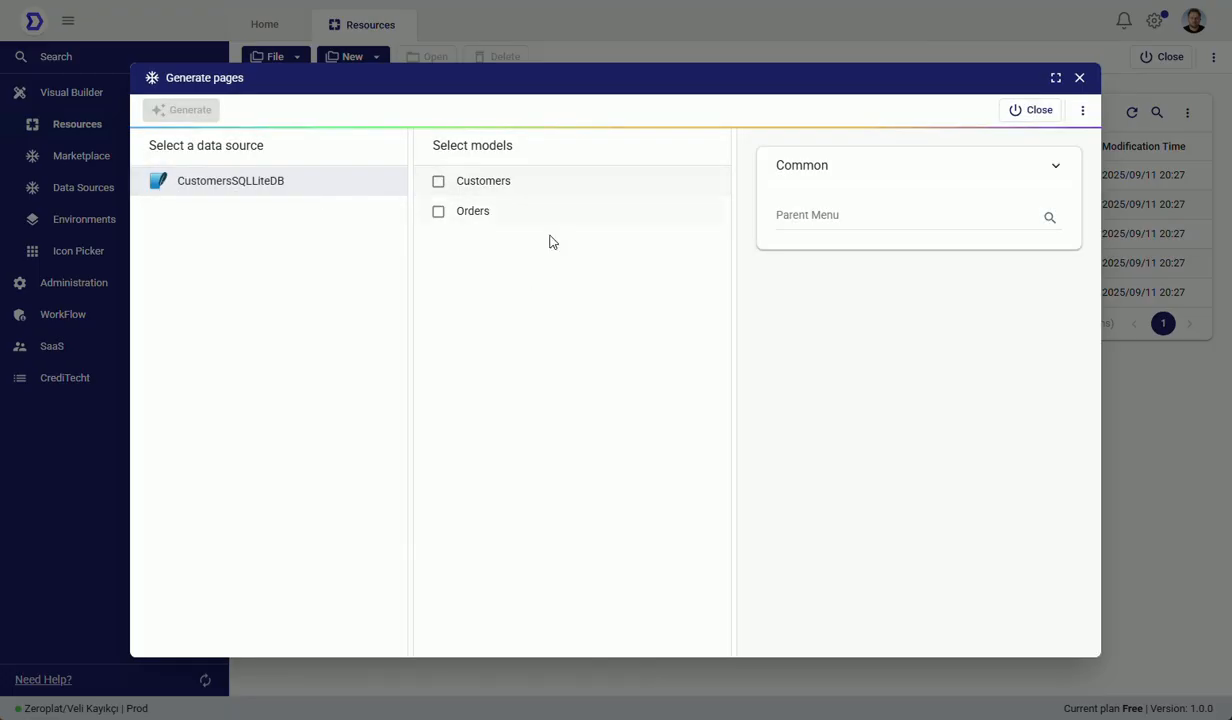
{"action": "left_click", "coordinate": [555, 193]}
{"action": "left_click", "coordinate": [543, 222]}
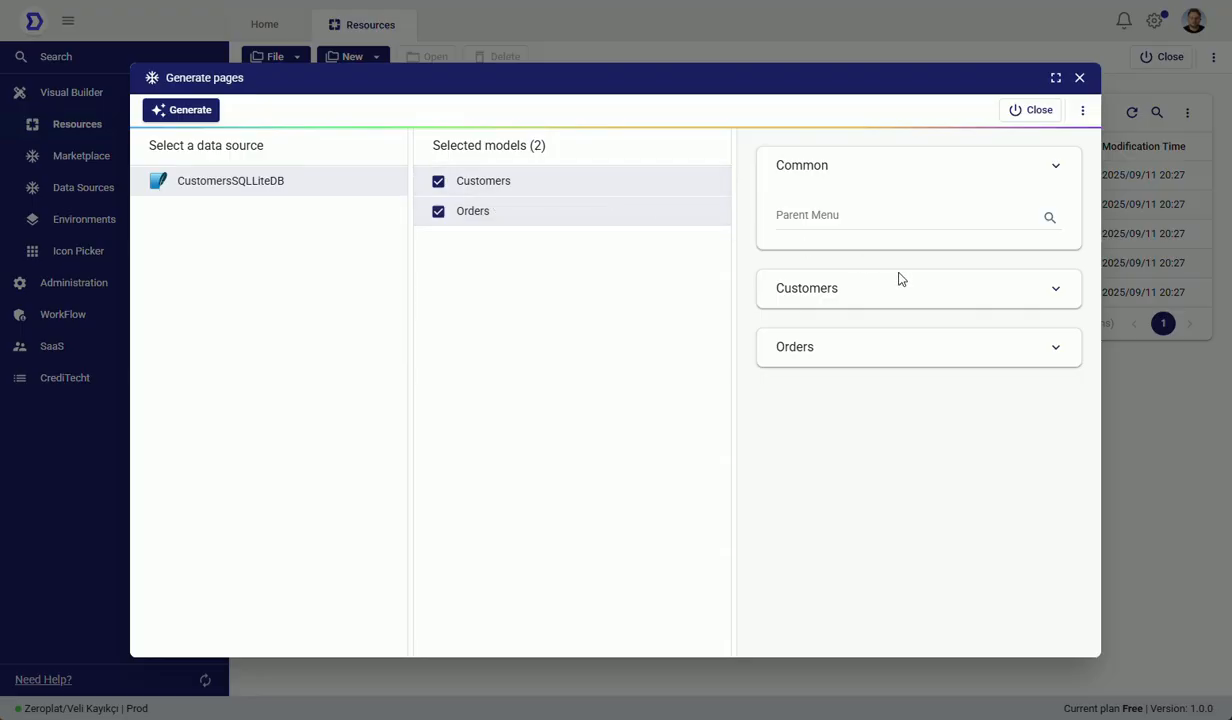
Step: Set the component of the Customers model's Balance field to InputNumeric
{"action": "left_click", "coordinate": [1054, 292]}
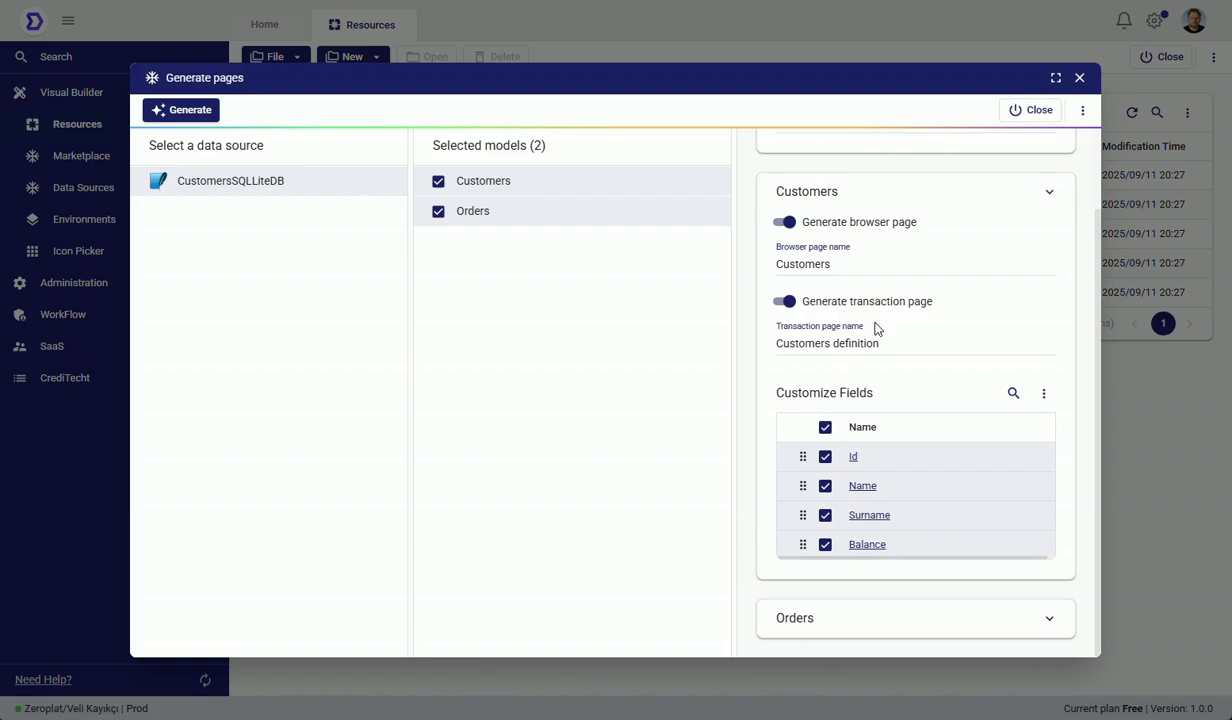
{"action": "left_click", "coordinate": [866, 544]}
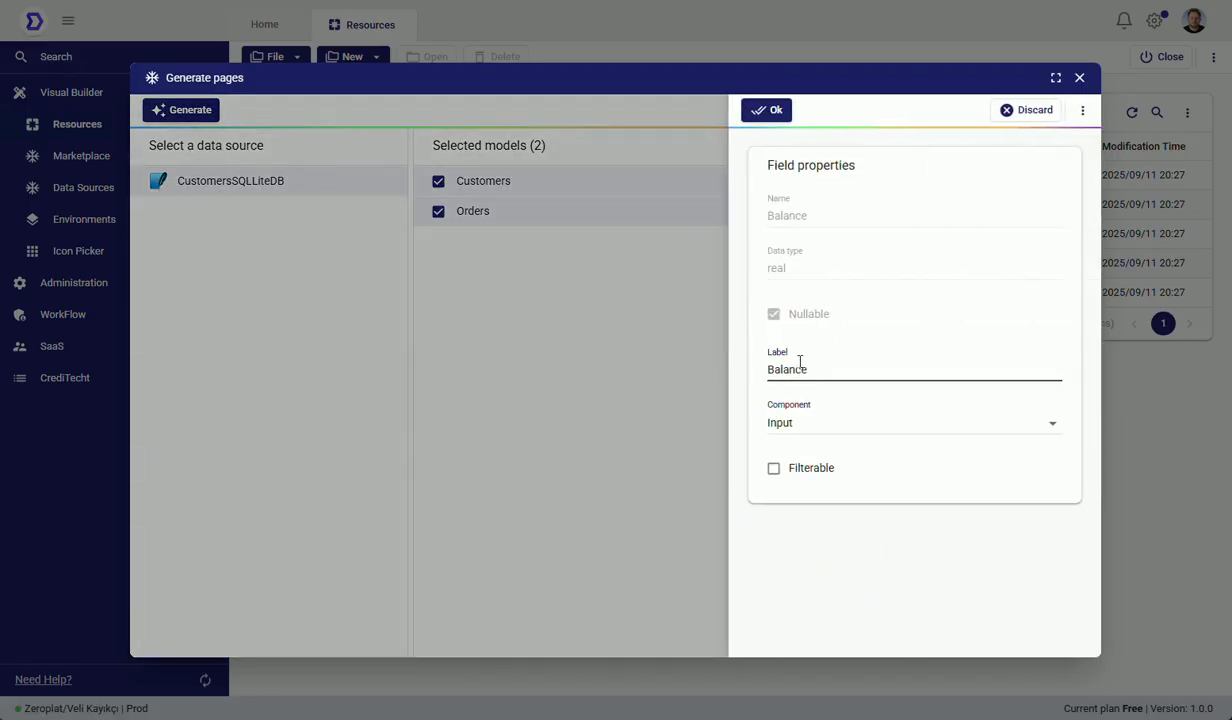
{"action": "left_click", "coordinate": [808, 425]}
{"action": "type", "text": "inp"}
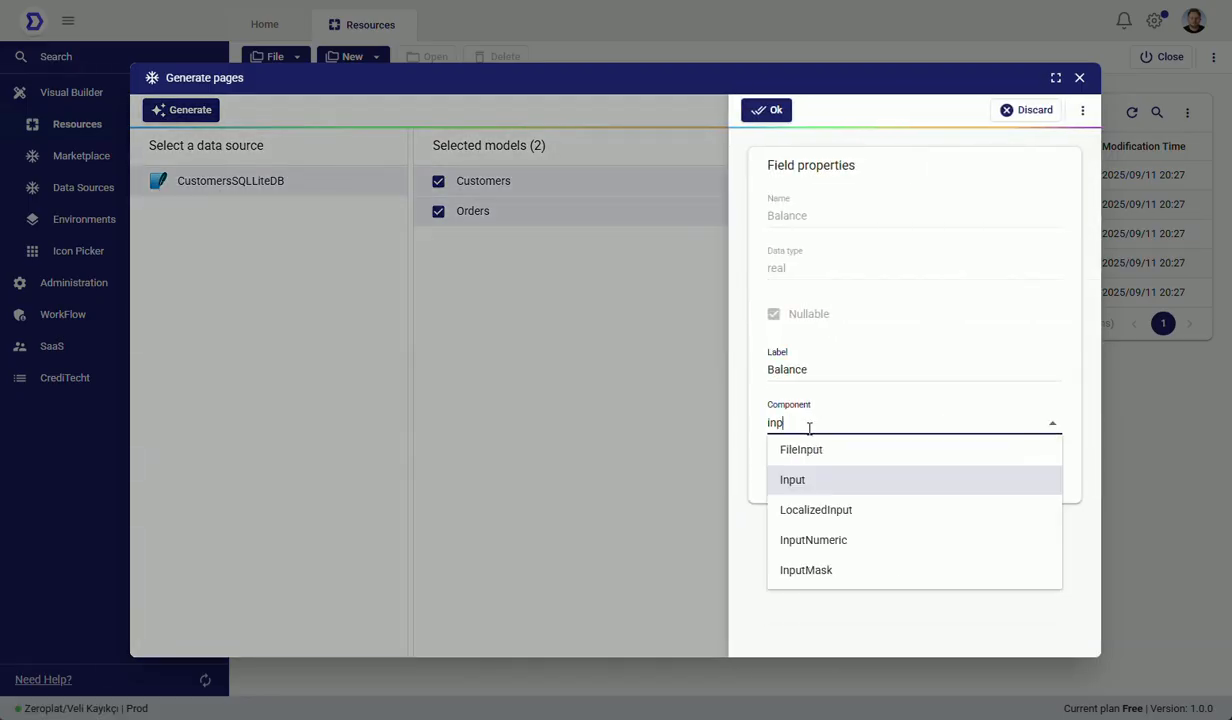
{"action": "left_click", "coordinate": [845, 543]}
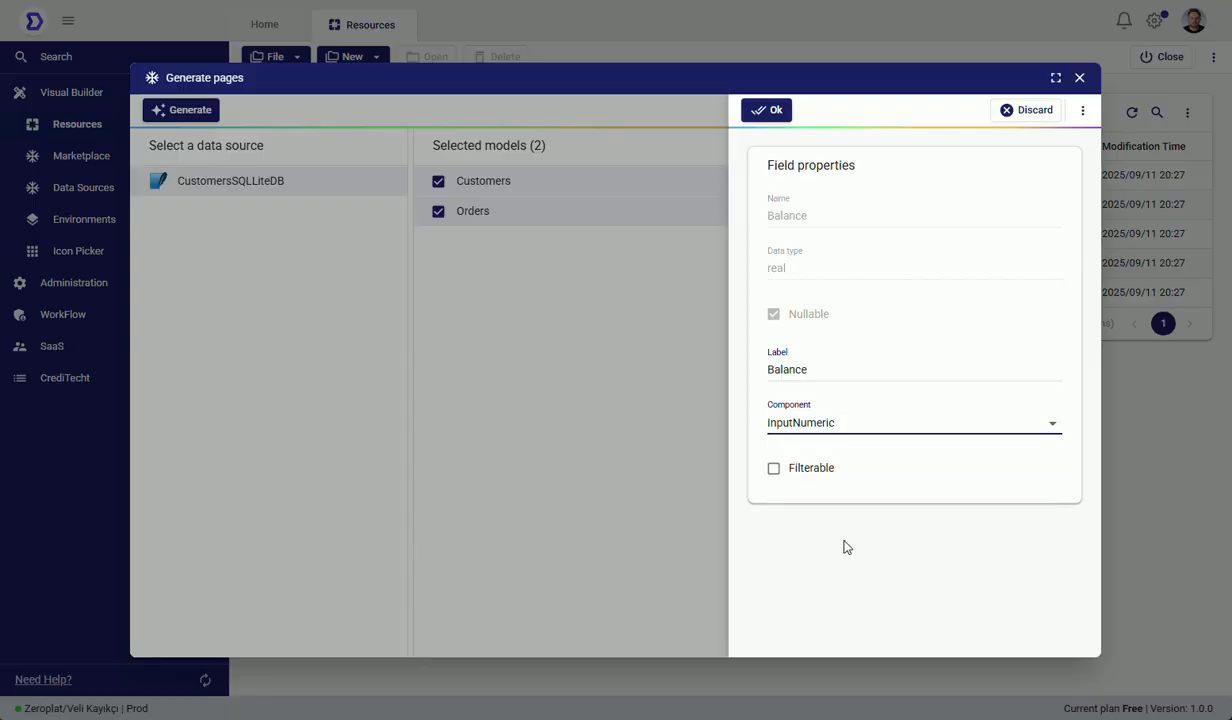
{"action": "left_click", "coordinate": [777, 112]}
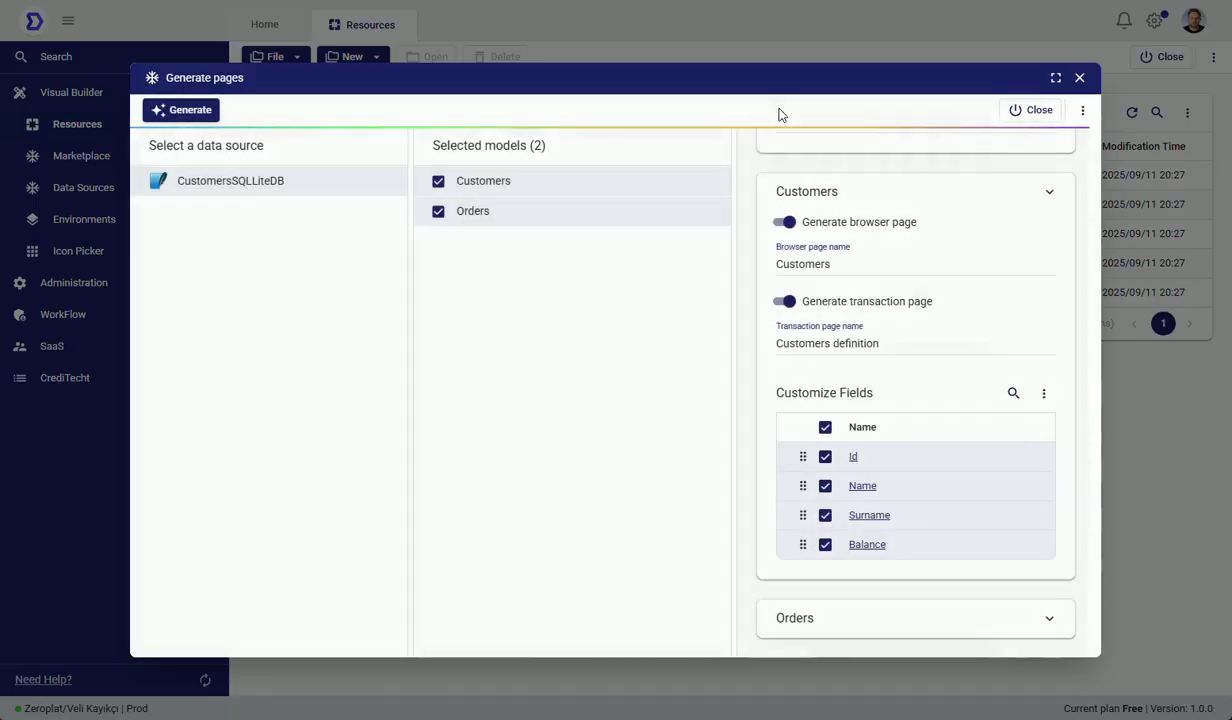
Step: Set the component of the Orders model's OrderDate field to DateTimePicker
{"action": "left_click", "coordinate": [1049, 618]}
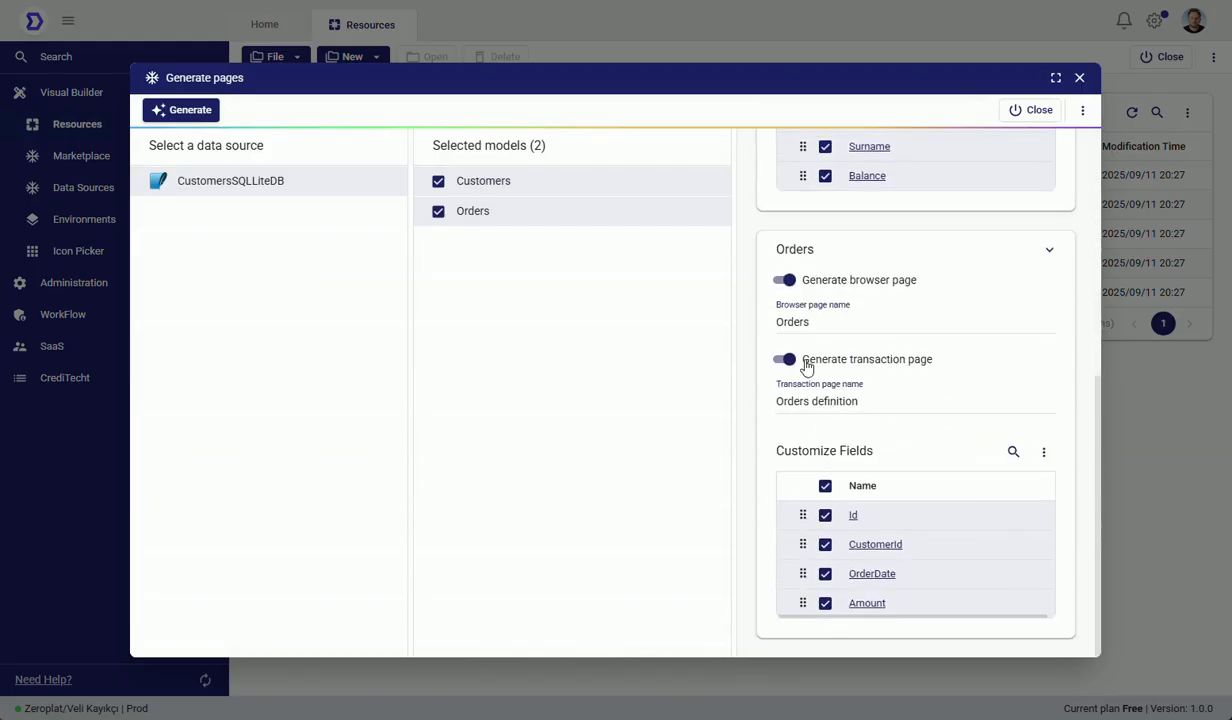
{"action": "left_click", "coordinate": [872, 575]}
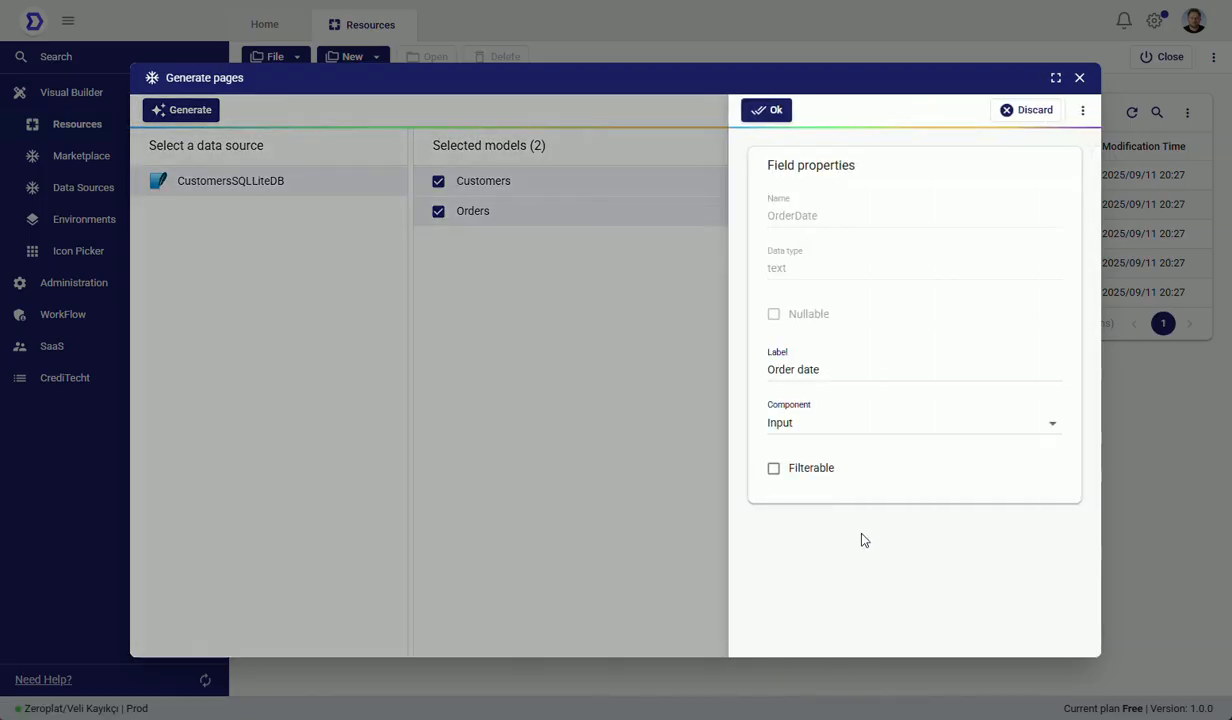
{"action": "left_click", "coordinate": [841, 421]}
{"action": "type", "text": "date"}
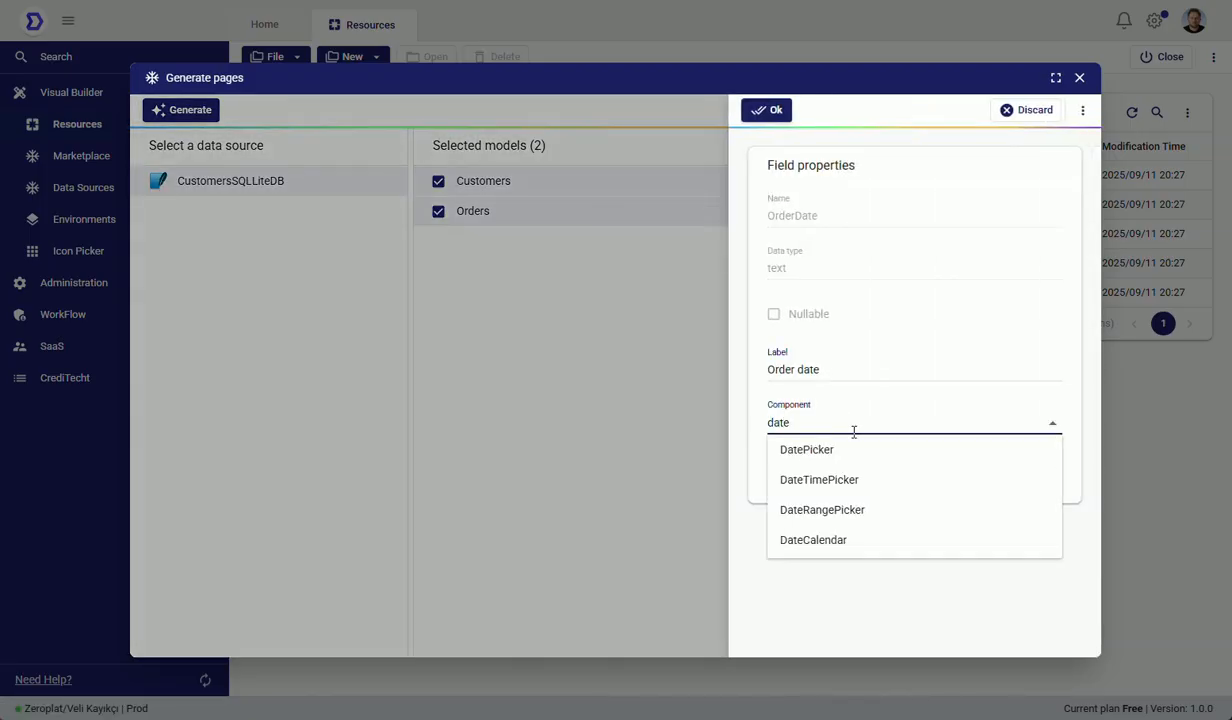
{"action": "left_click", "coordinate": [860, 480]}
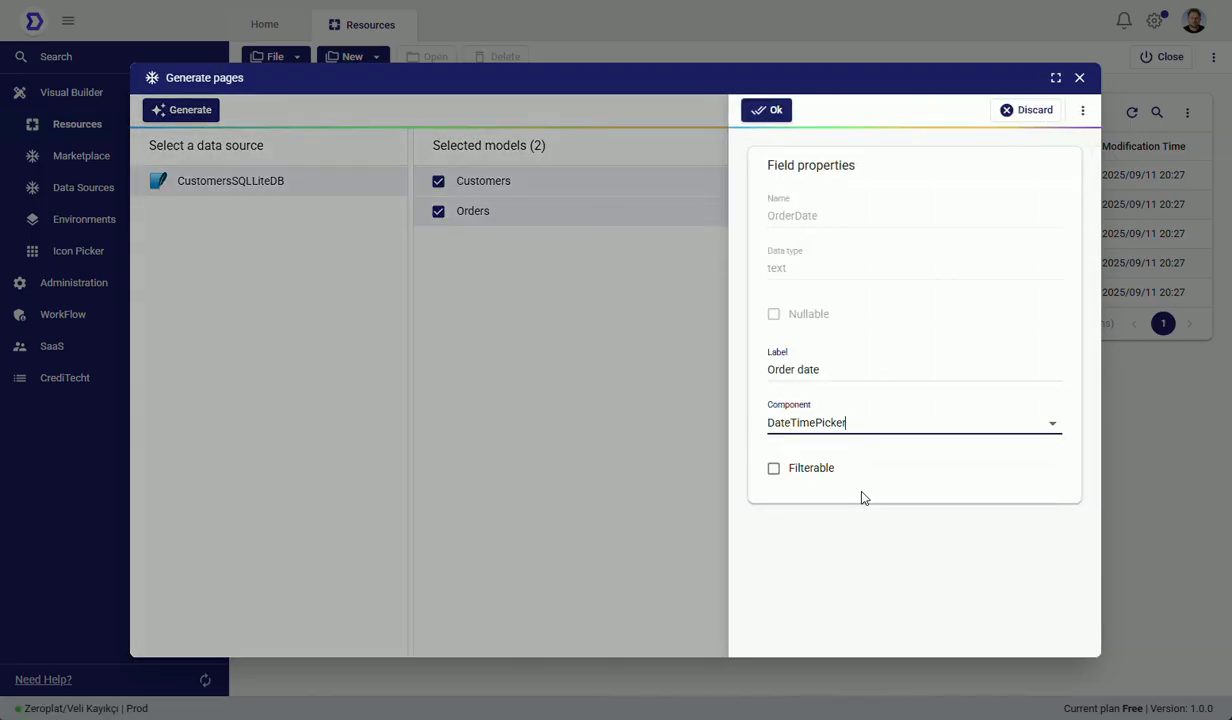
{"action": "left_click", "coordinate": [752, 112]}
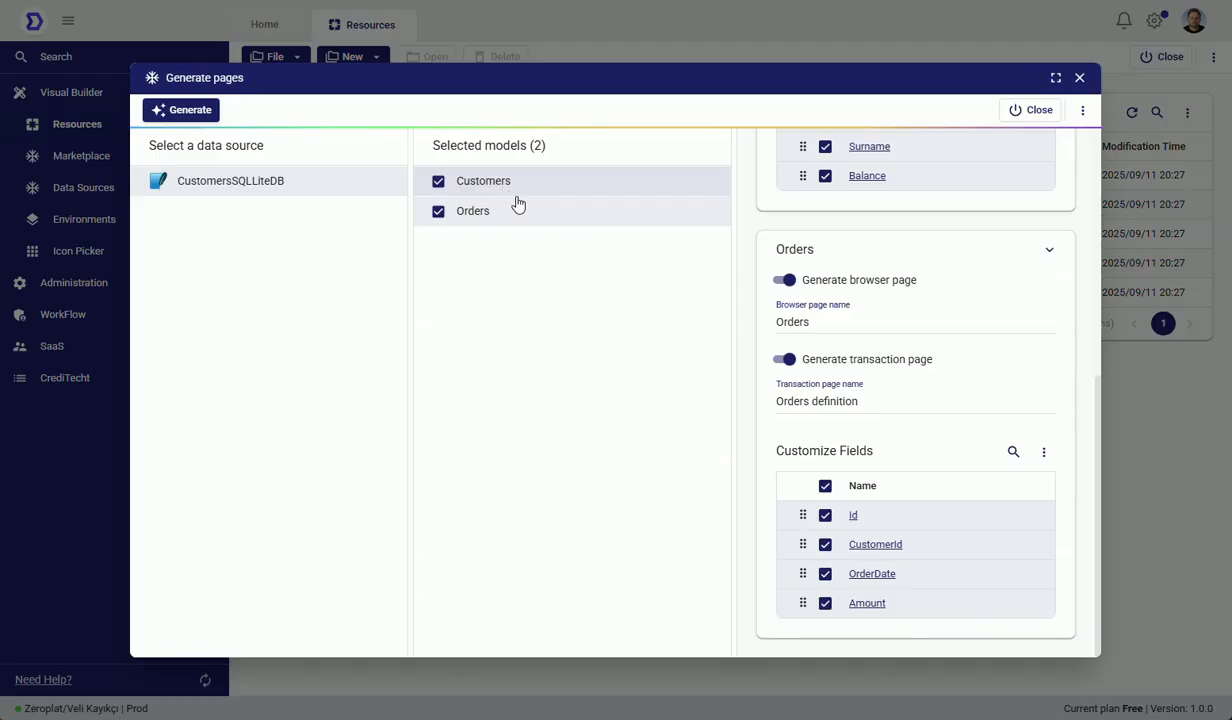
Step: Review the component and display field of the Orders model's CustomerId field, discarding the properties without changes
{"action": "left_click", "coordinate": [853, 544]}
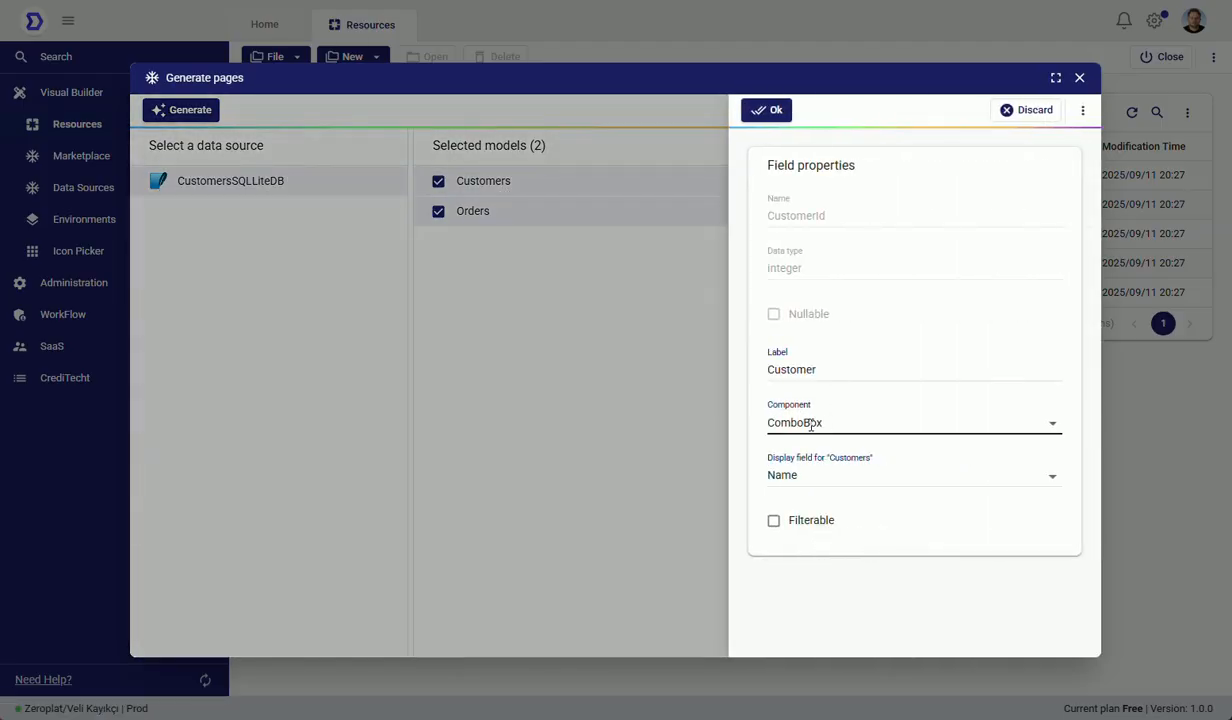
{"action": "left_click", "coordinate": [1030, 112]}
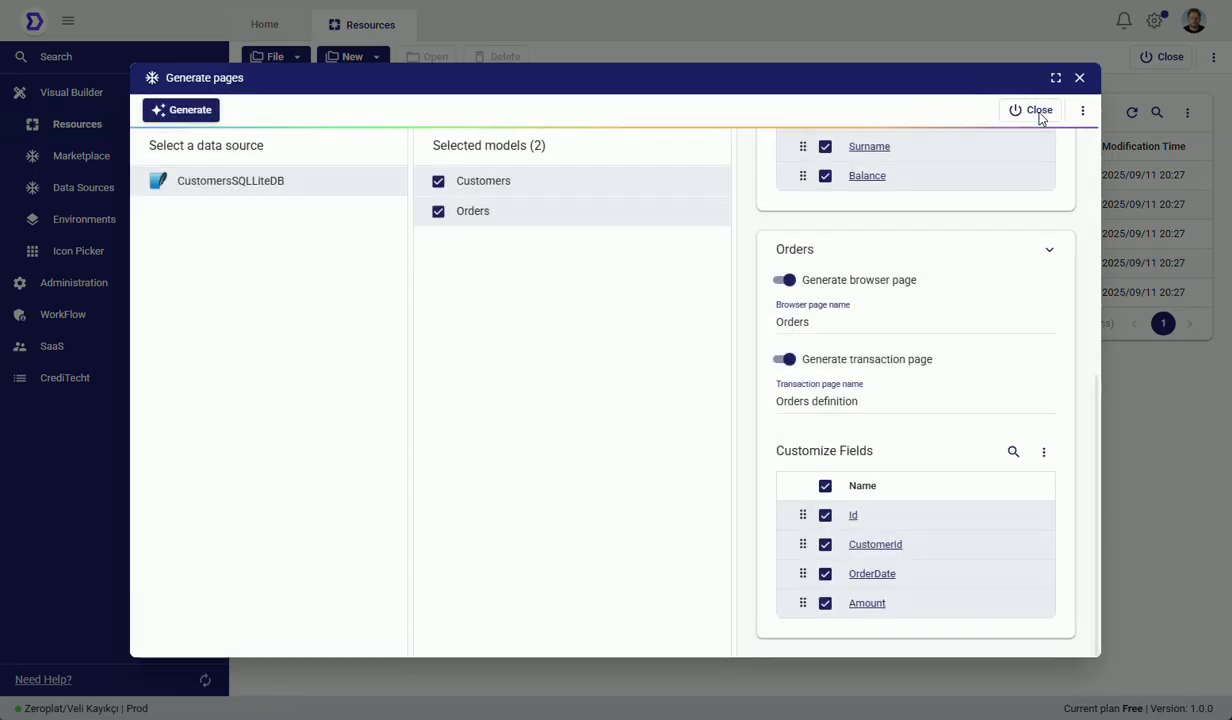
Step: Collapse the Orders and Customers settings and generate the browser and transaction pages for both models
{"action": "scroll", "coordinate": [1068, 432], "scroll_direction": "up", "scroll_amount": 2}
{"action": "left_click", "coordinate": [1050, 407]}
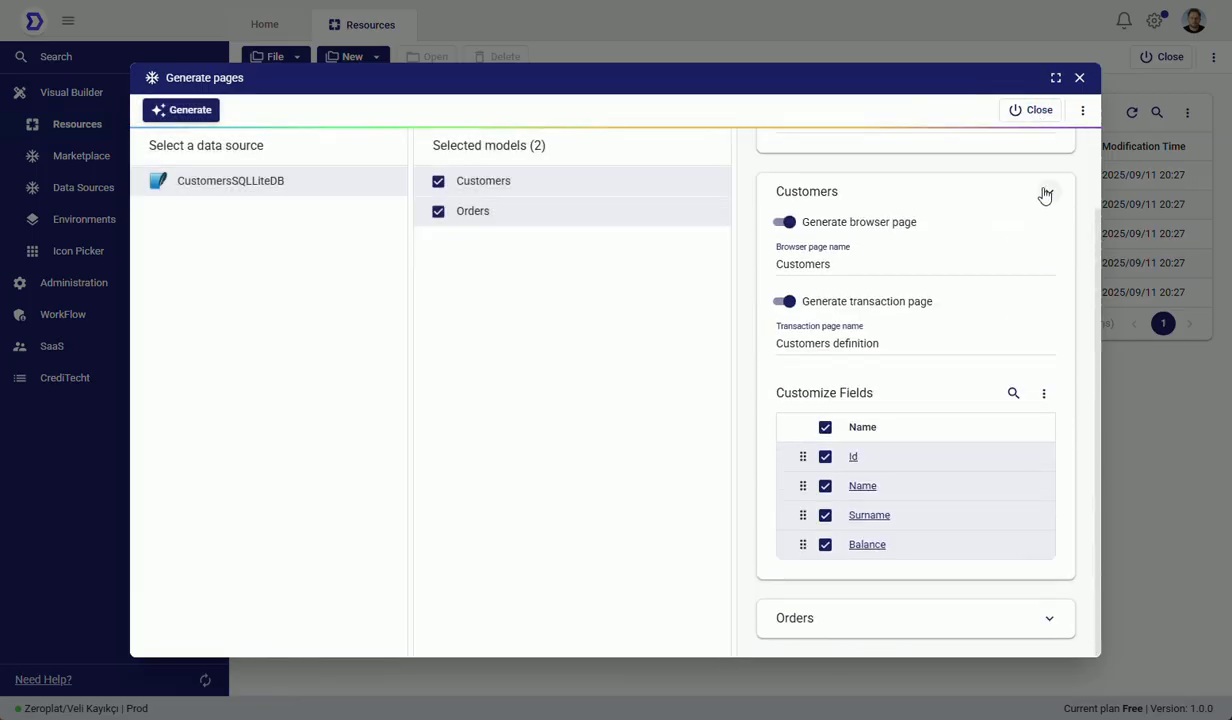
{"action": "left_click", "coordinate": [1046, 193]}
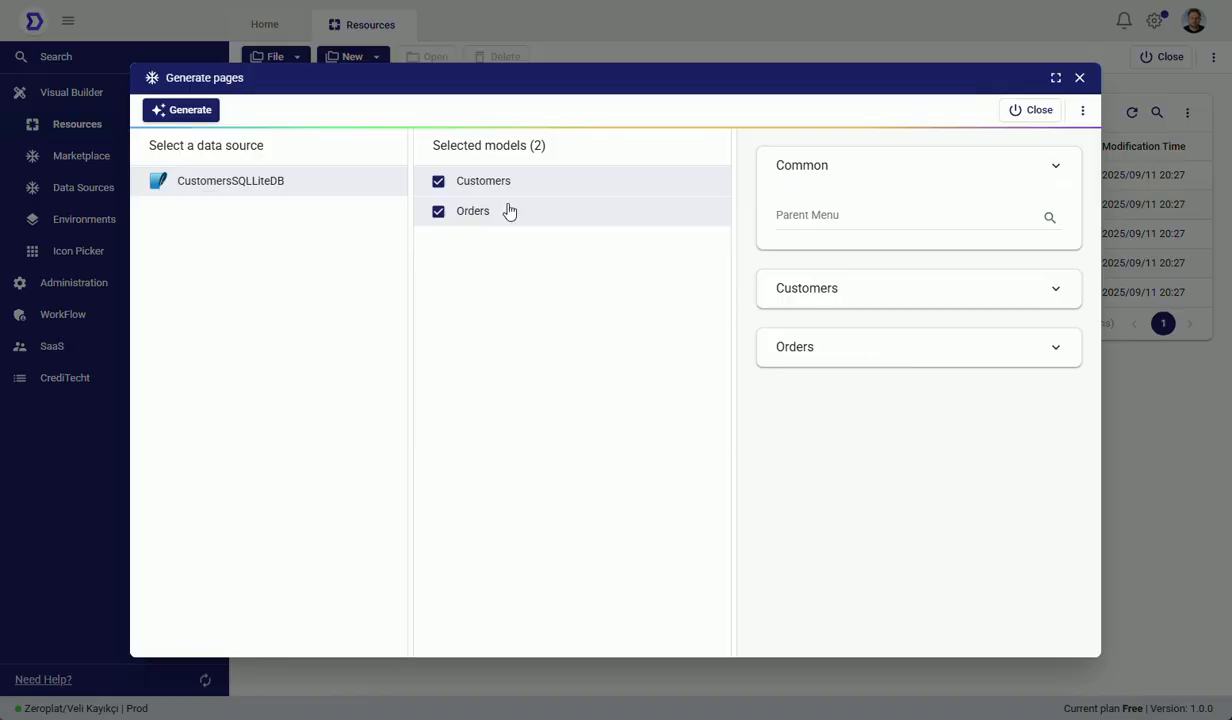
{"action": "left_click", "coordinate": [196, 114]}
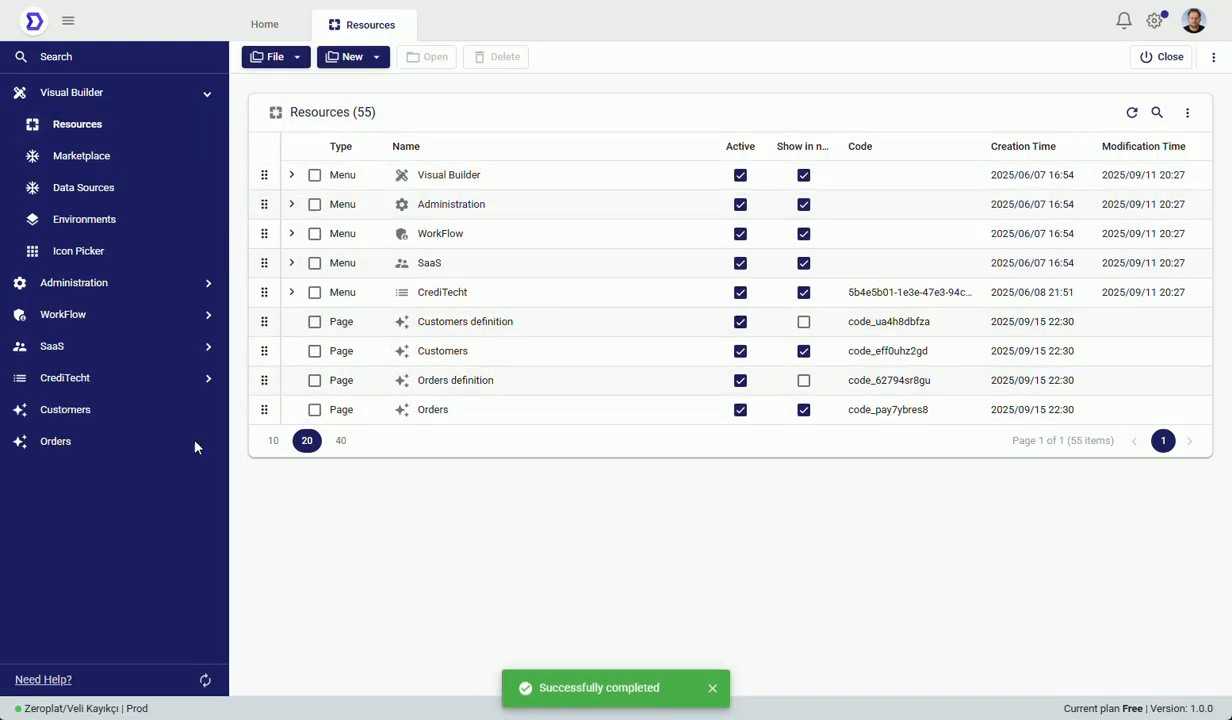
Step: On the generated Customers page, append "2" to the surname of the customer with Id 9 and save the record
{"action": "left_click", "coordinate": [102, 421]}
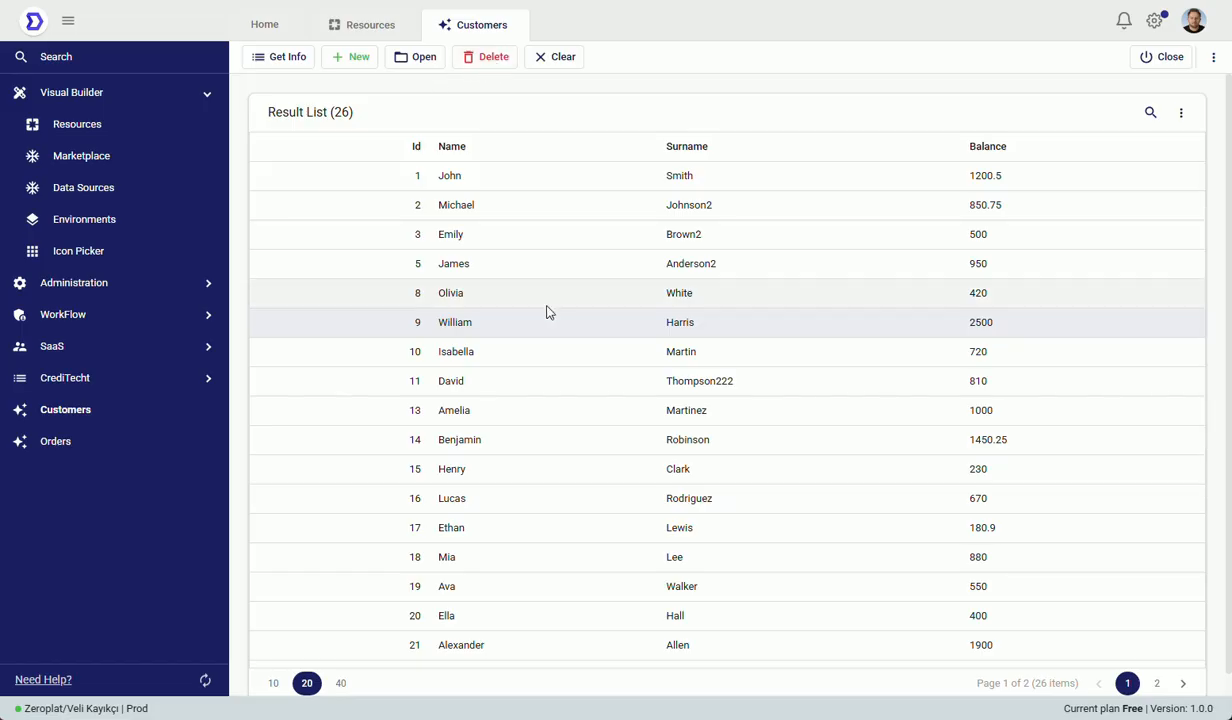
{"action": "left_click", "coordinate": [422, 57]}
{"action": "left_click", "coordinate": [497, 324]}
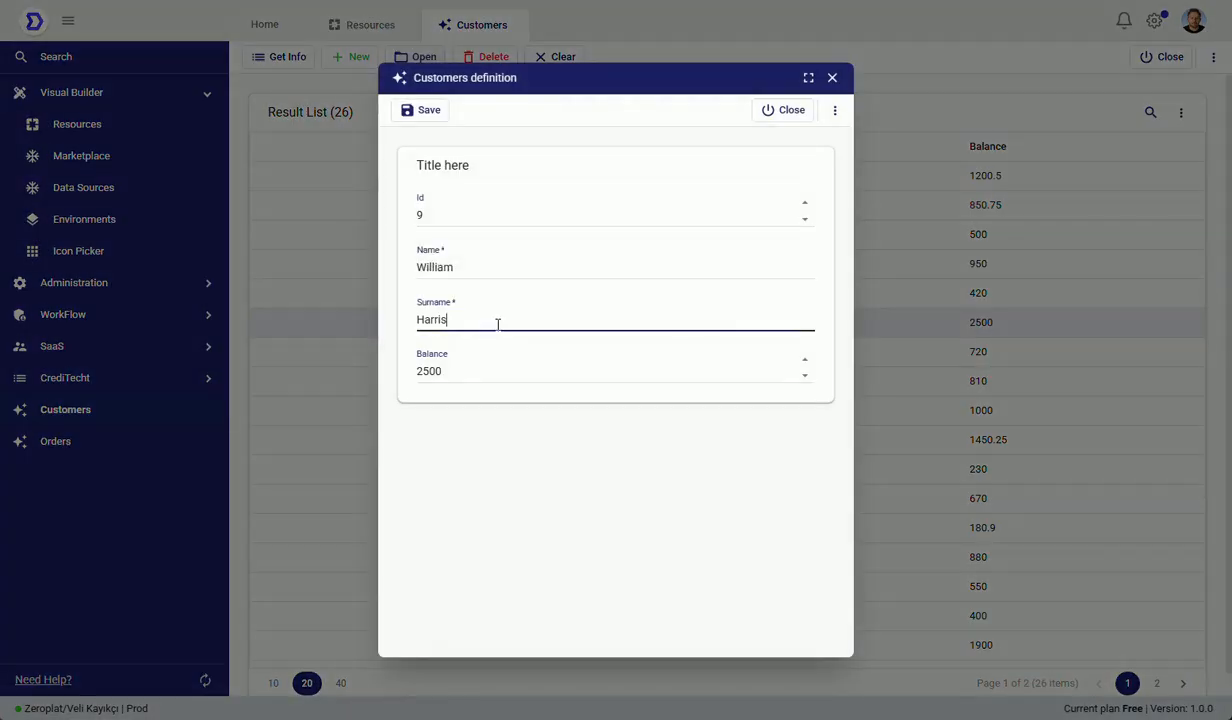
{"action": "type", "text": "2"}
{"action": "left_click", "coordinate": [430, 112]}
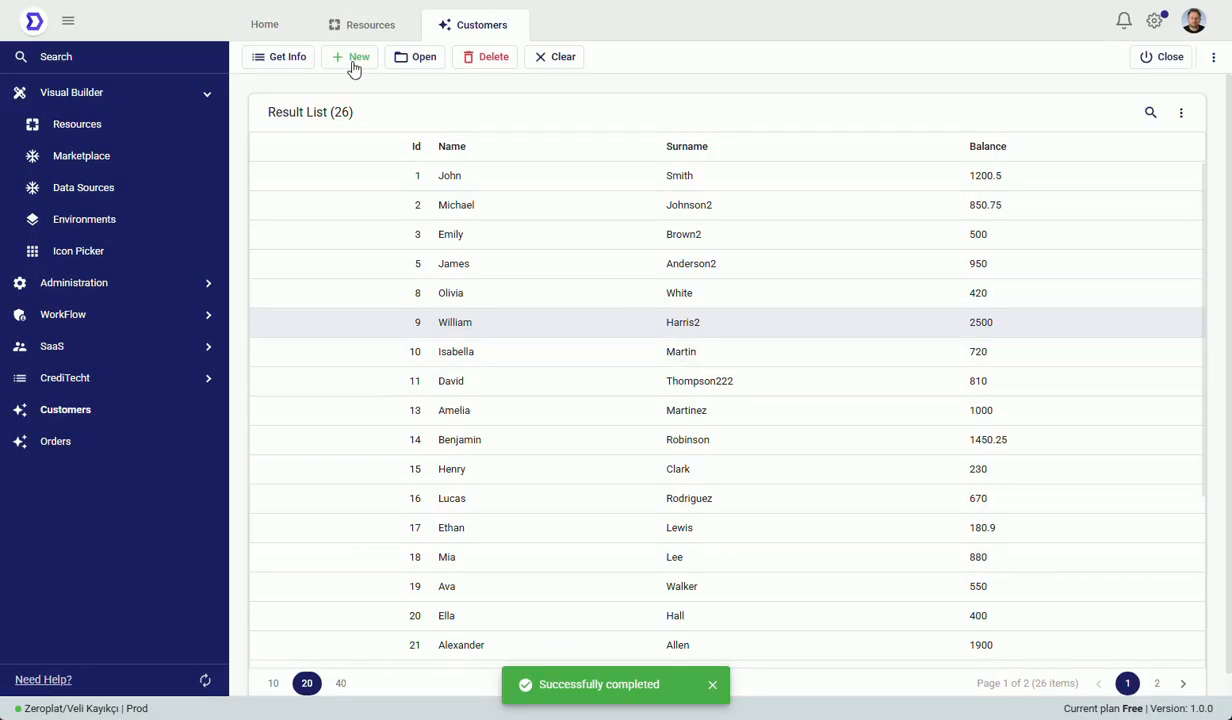
Step: On the generated Orders page, change the customer of the order with Id 4 to the customer with Id 5 and save the record
{"action": "left_click", "coordinate": [119, 447]}
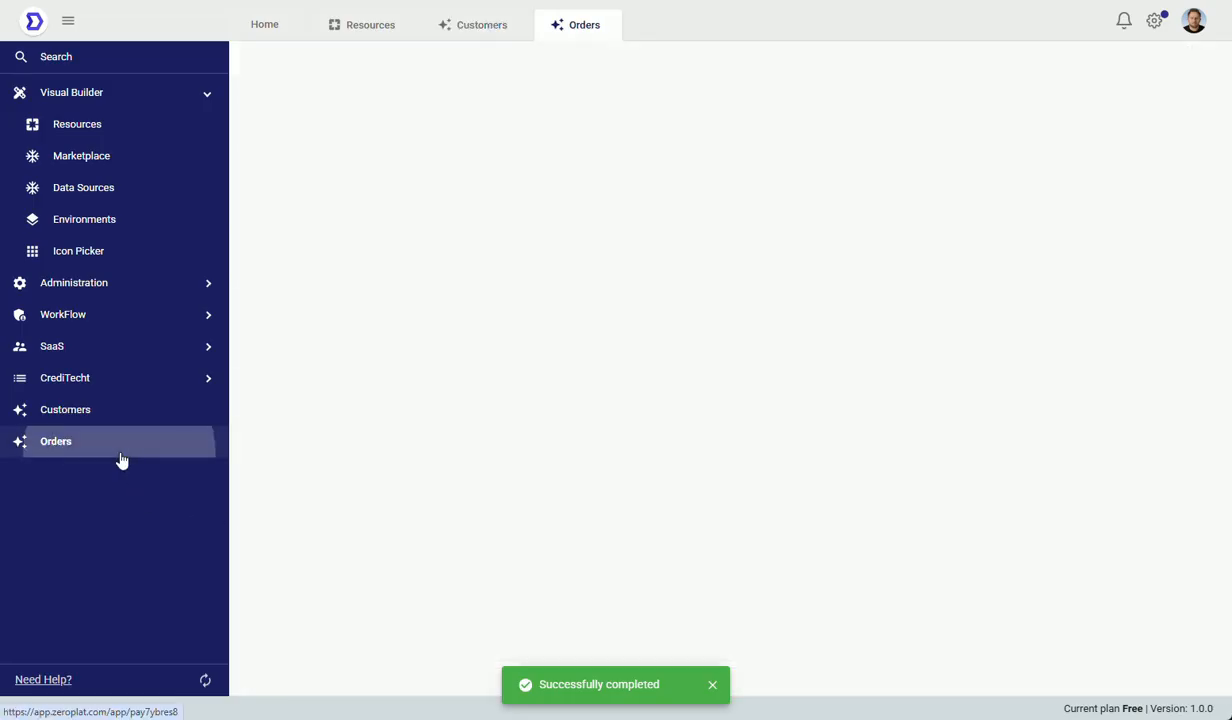
{"action": "left_click", "coordinate": [614, 276]}
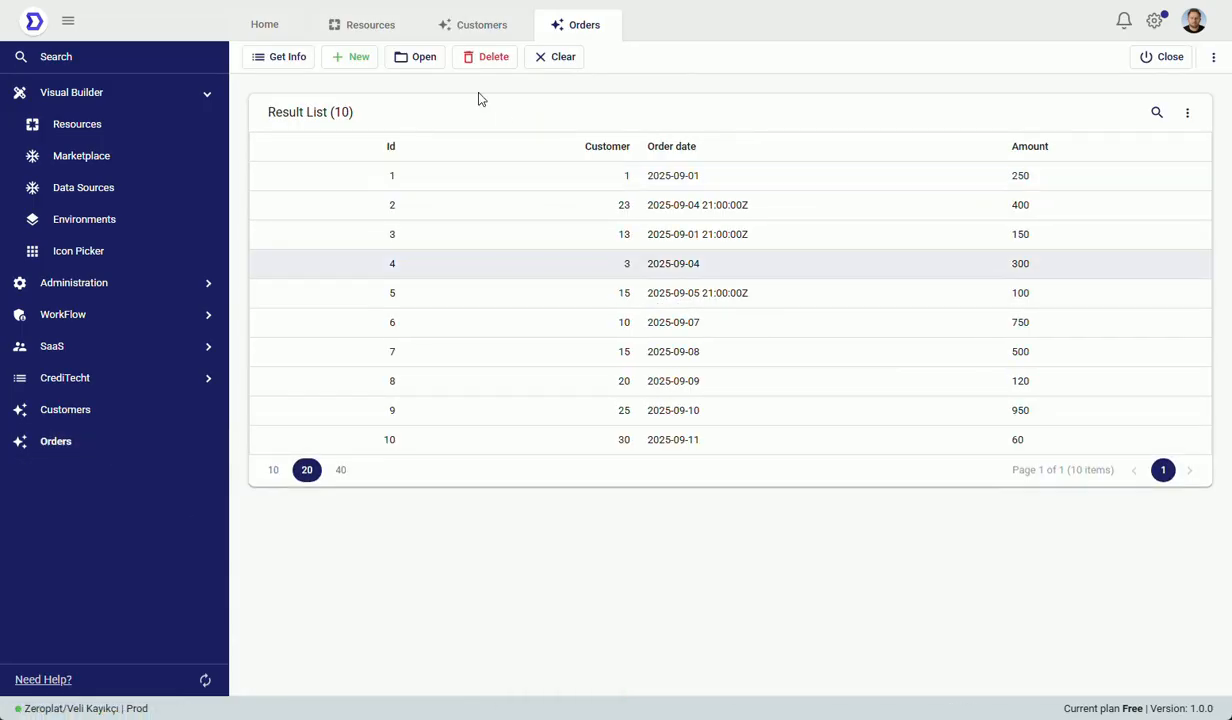
{"action": "left_click", "coordinate": [424, 57]}
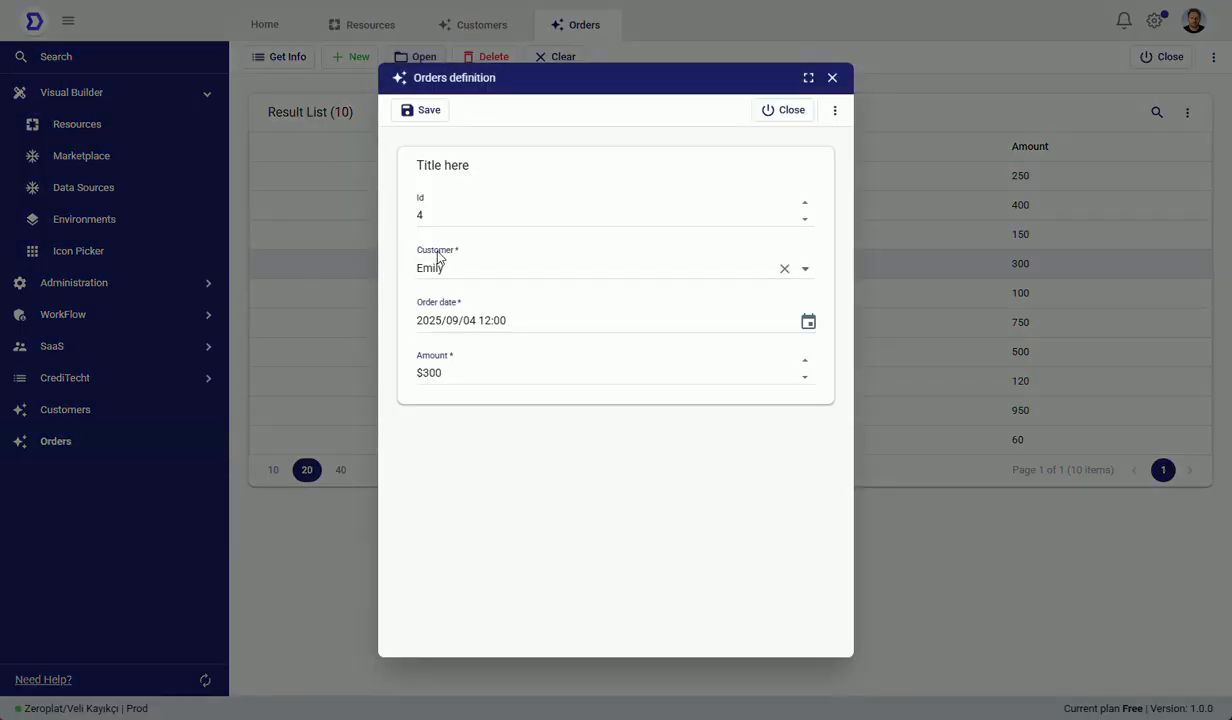
{"action": "left_click", "coordinate": [509, 264]}
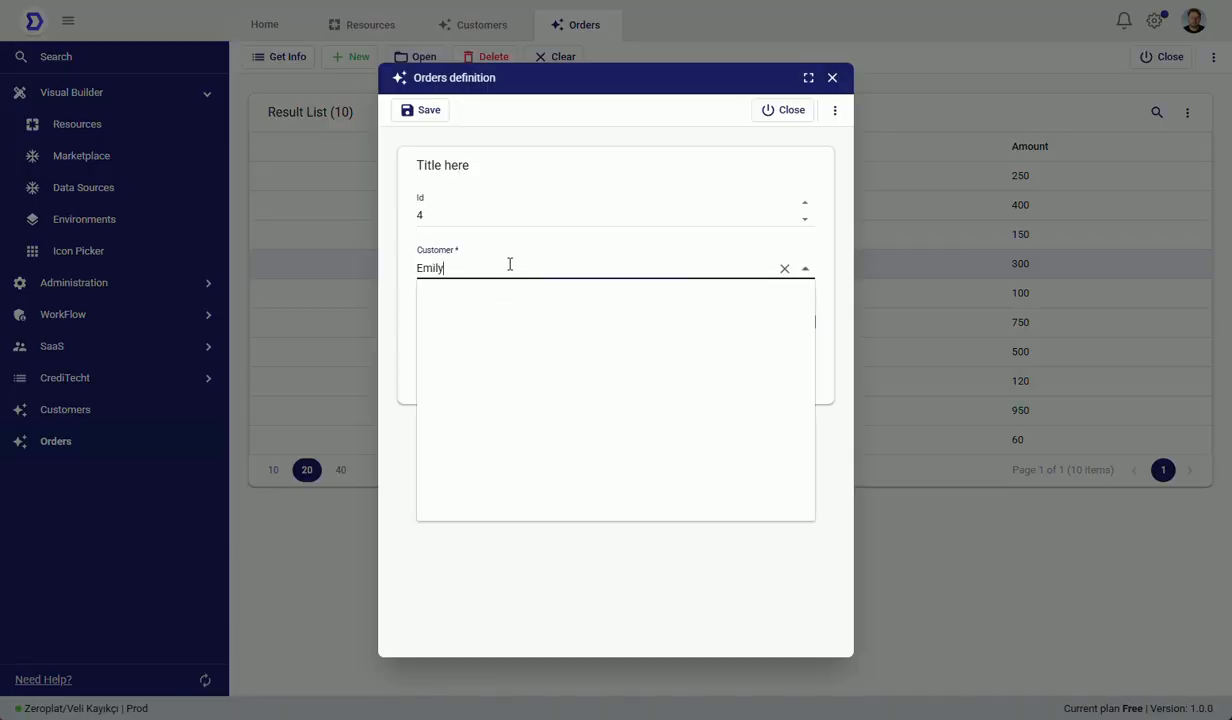
{"action": "left_click", "coordinate": [494, 397]}
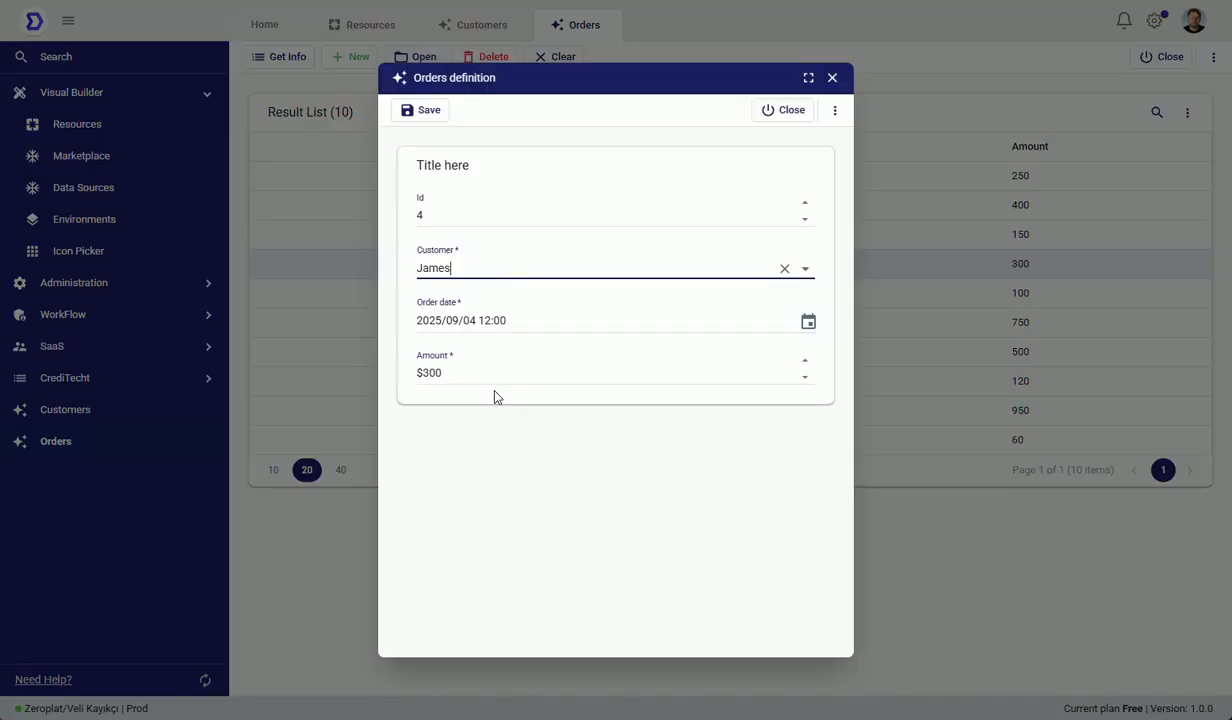
{"action": "left_click", "coordinate": [427, 111]}
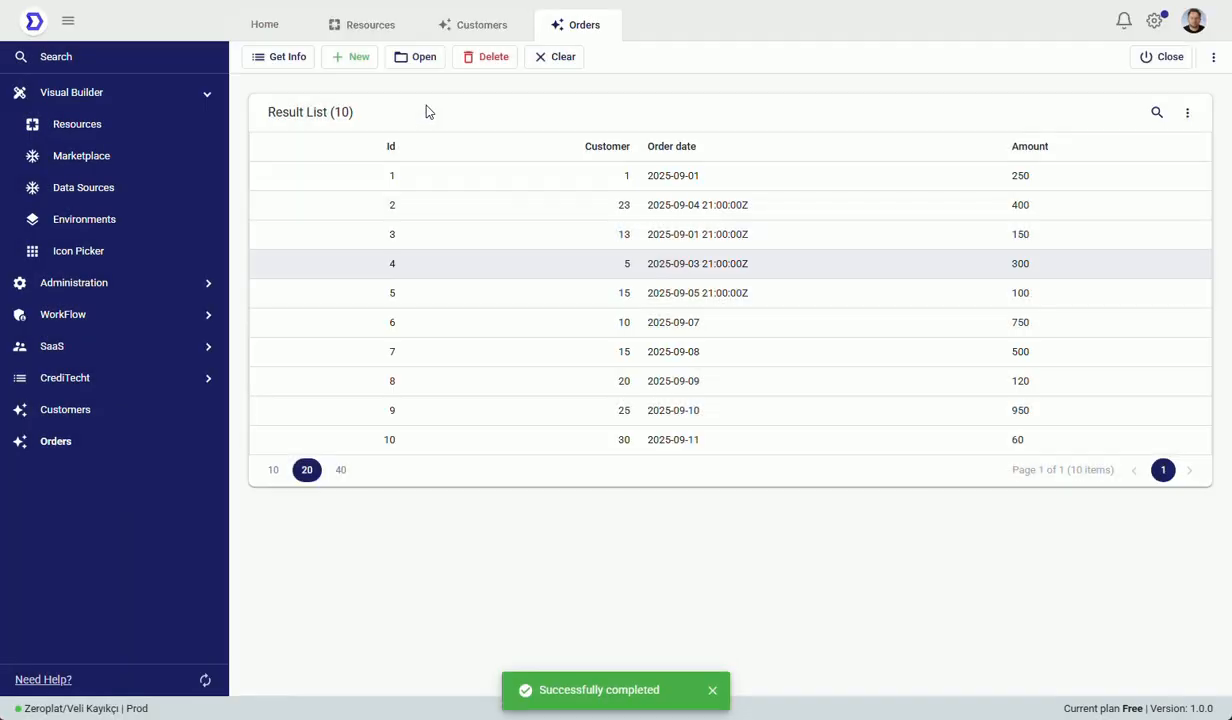
Step: Select the Customers page among the resources and open it in the page designer
{"action": "left_click", "coordinate": [460, 31]}
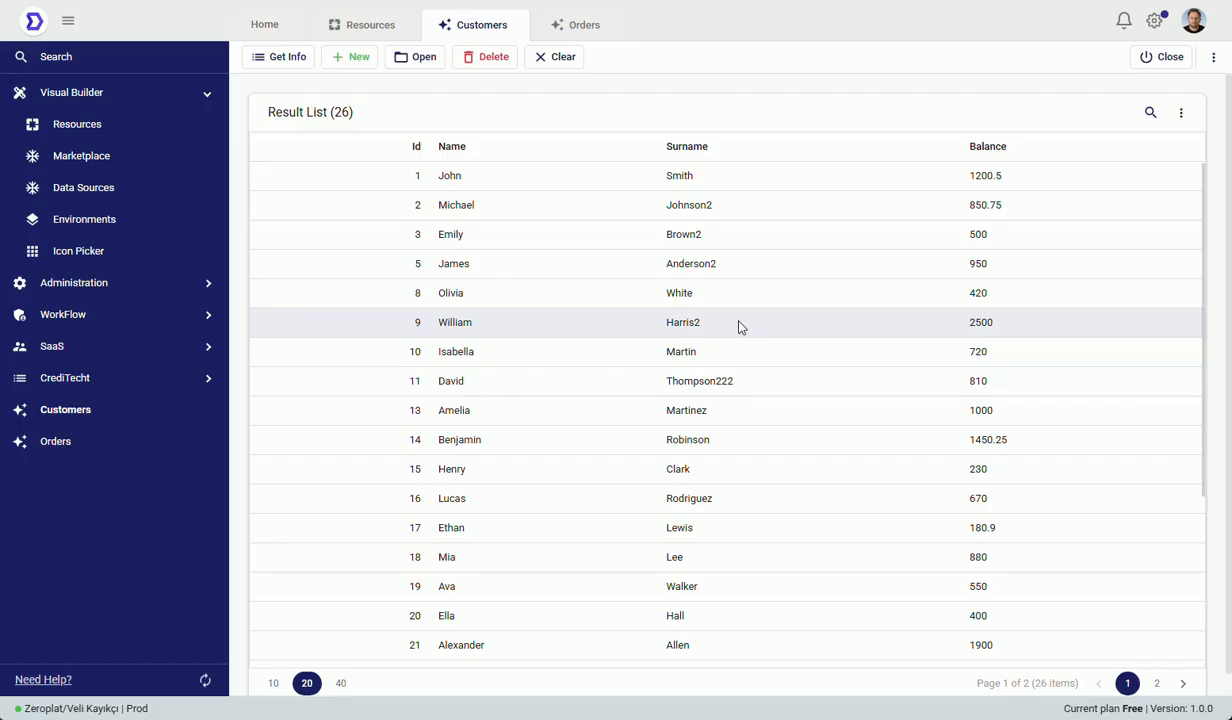
{"action": "left_click", "coordinate": [1213, 62]}
{"action": "left_click", "coordinate": [371, 33]}
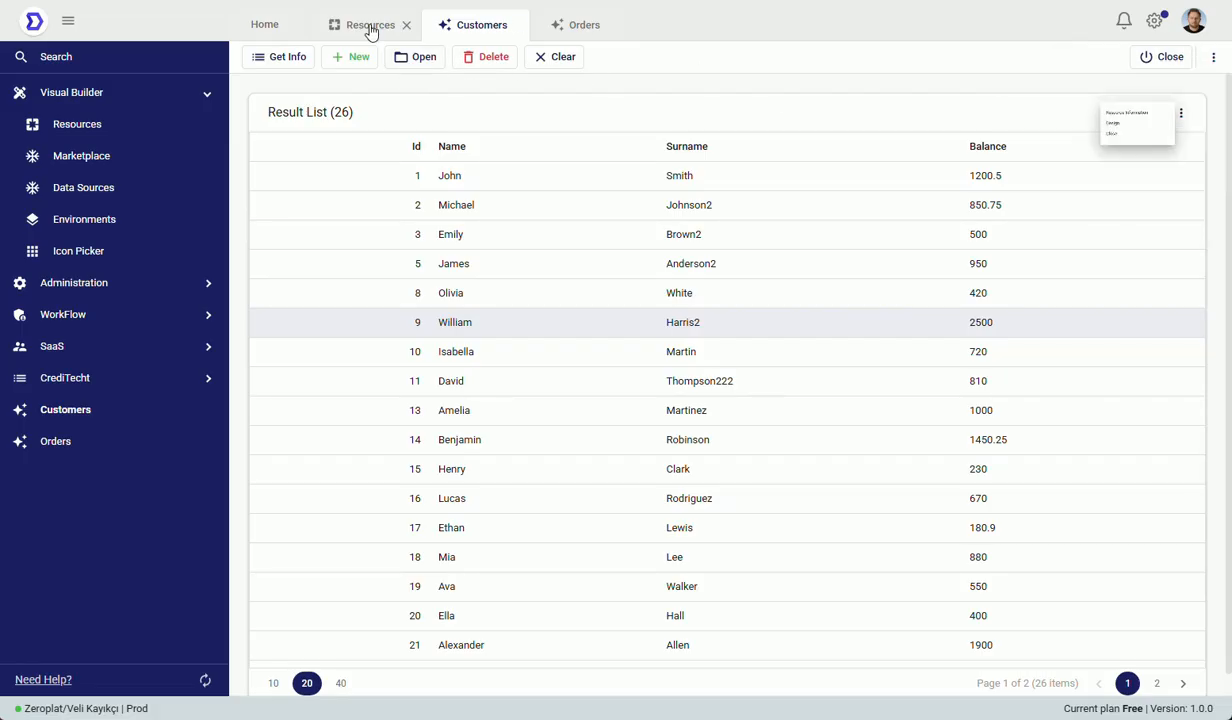
{"action": "left_click", "coordinate": [470, 355]}
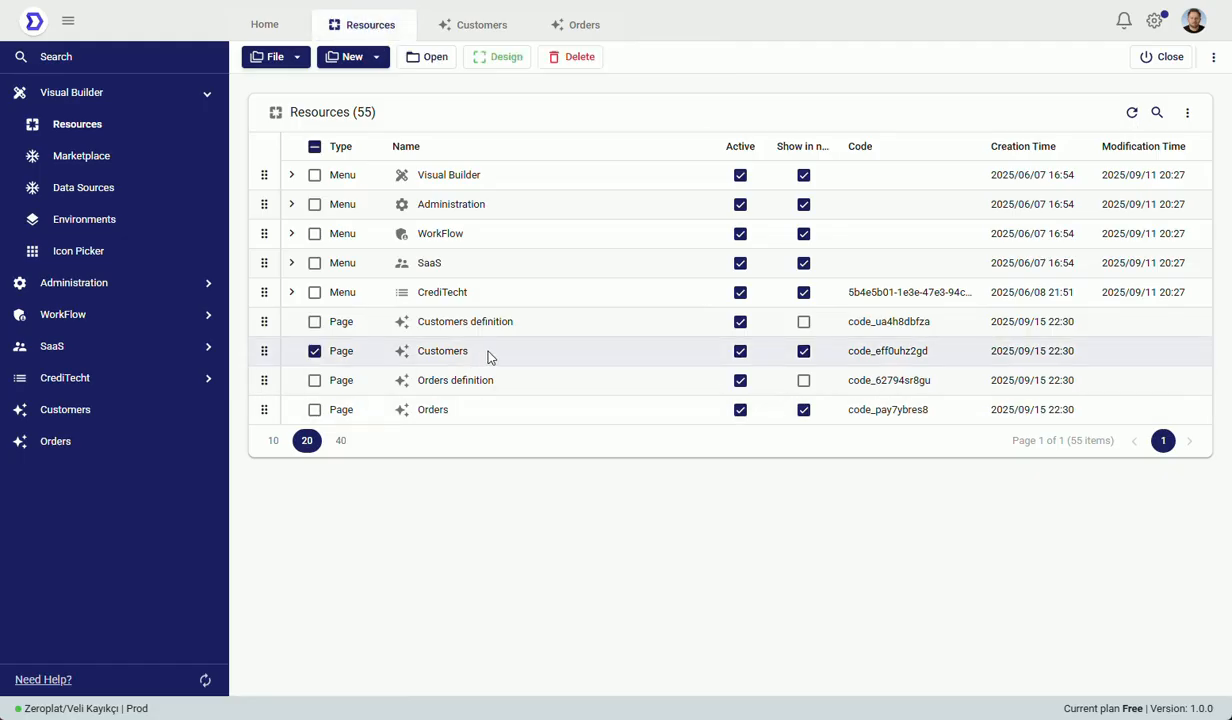
{"action": "left_click", "coordinate": [505, 62]}
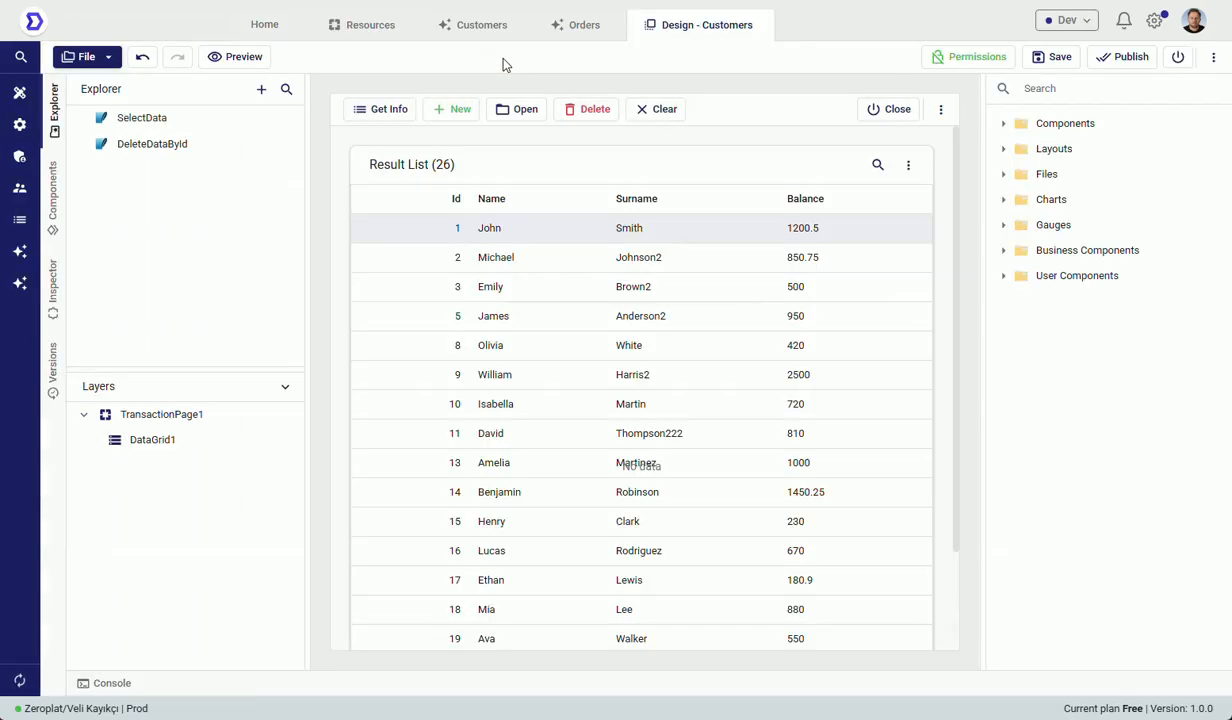
Step: In the Customers data grid, align the Balance column to the right and set its column type to currency
{"action": "left_click", "coordinate": [726, 182]}
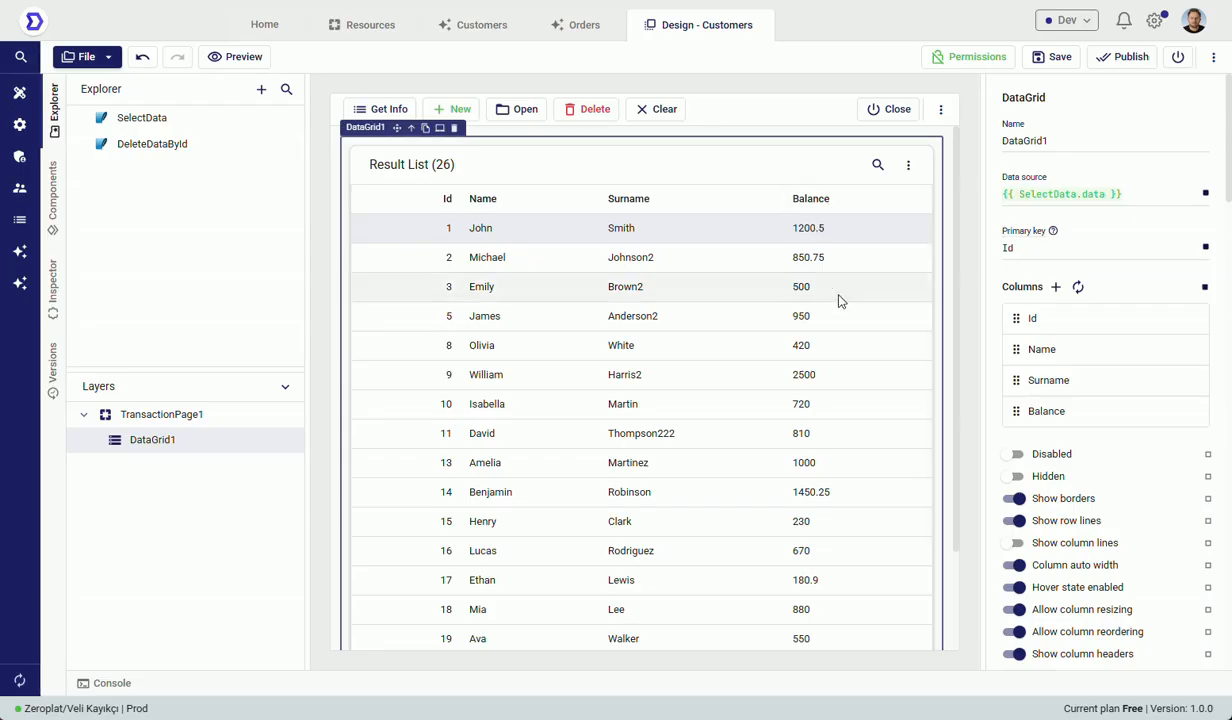
{"action": "left_click", "coordinate": [1100, 421]}
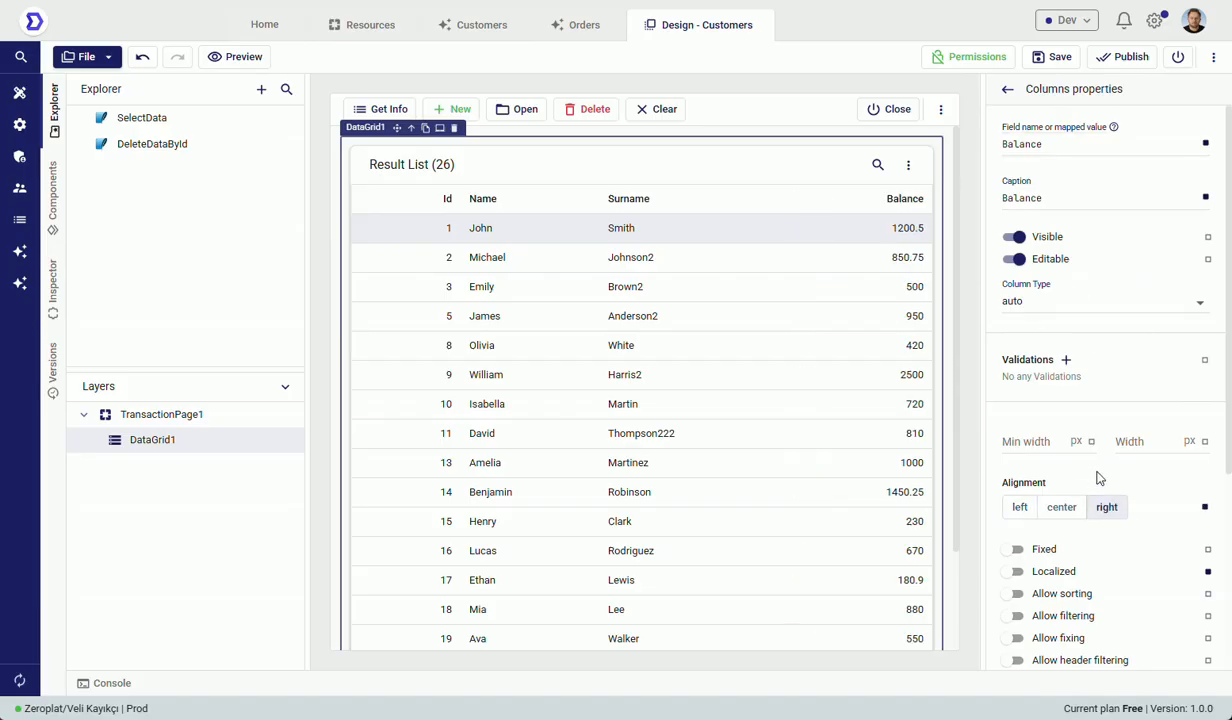
{"action": "left_click", "coordinate": [1081, 314]}
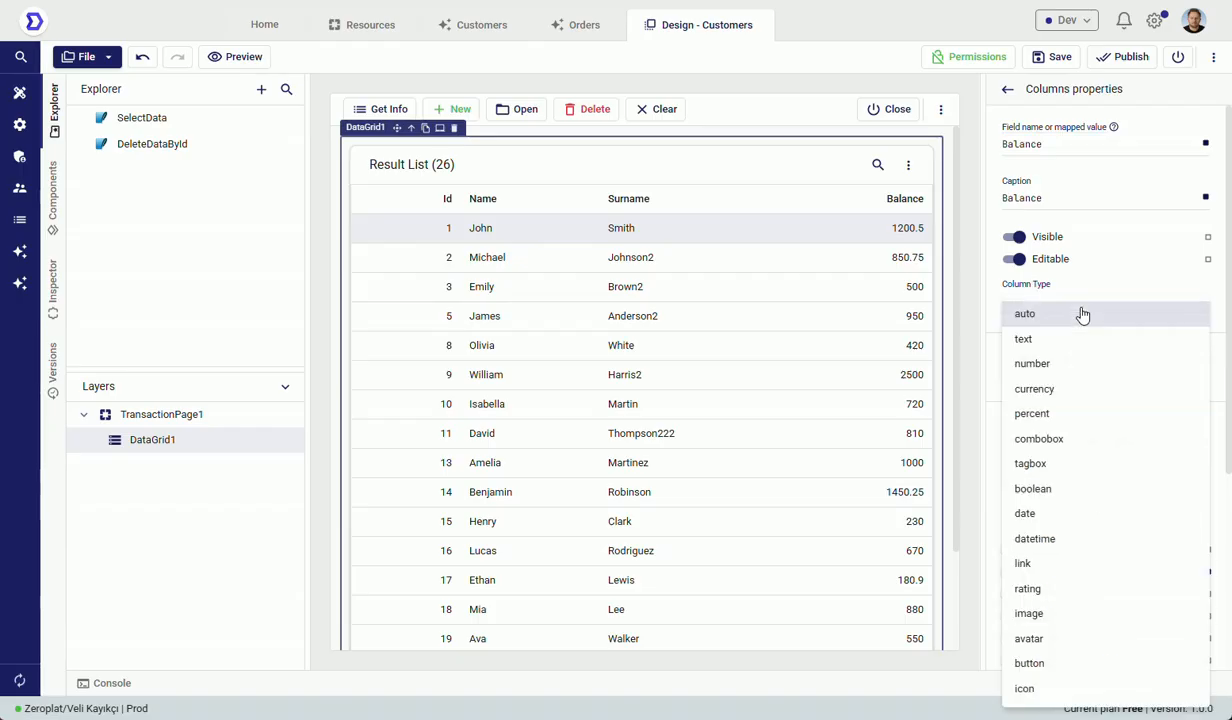
{"action": "left_click", "coordinate": [1095, 392]}
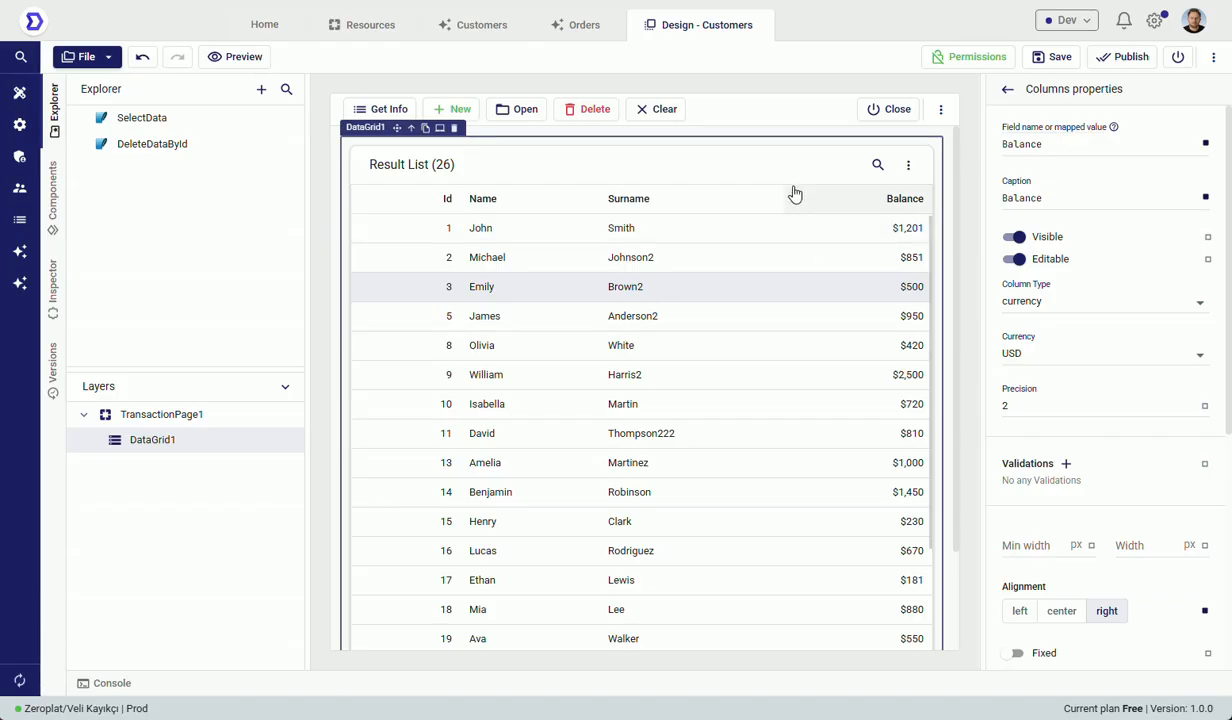
Step: Publish the Customers page design, then close the outdated Customers page and reopen it to check the Balance column
{"action": "left_click", "coordinate": [748, 106]}
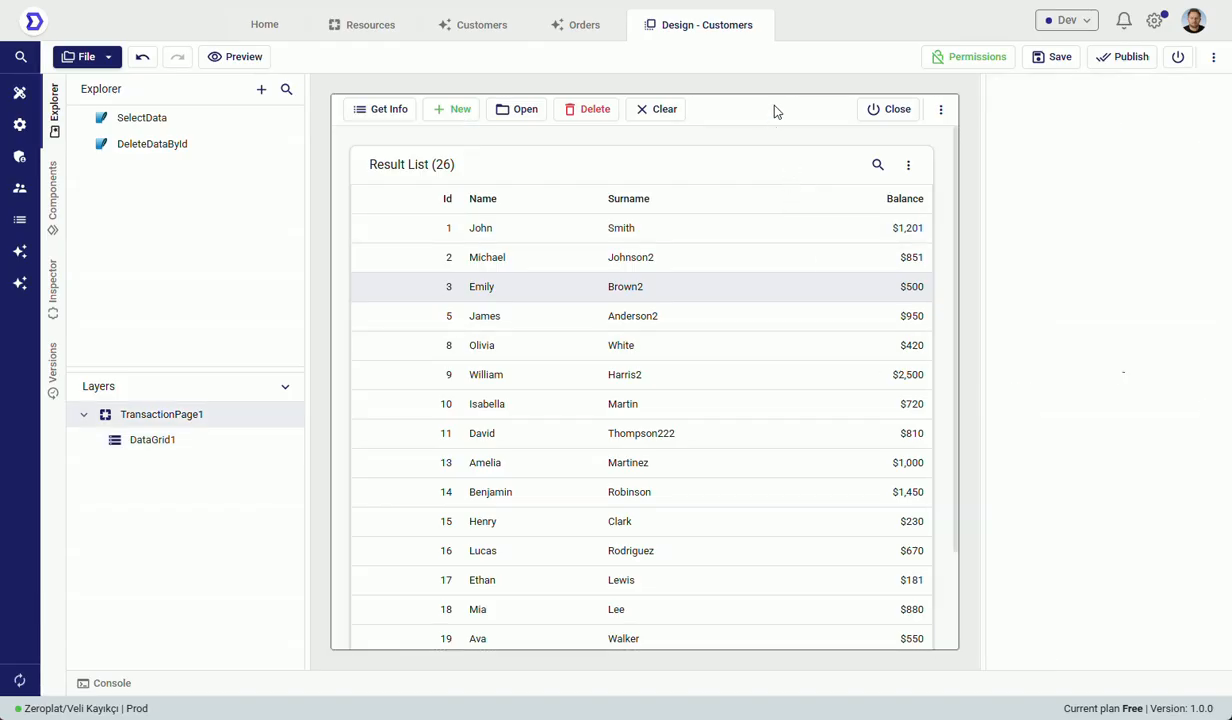
{"action": "left_click", "coordinate": [1145, 63]}
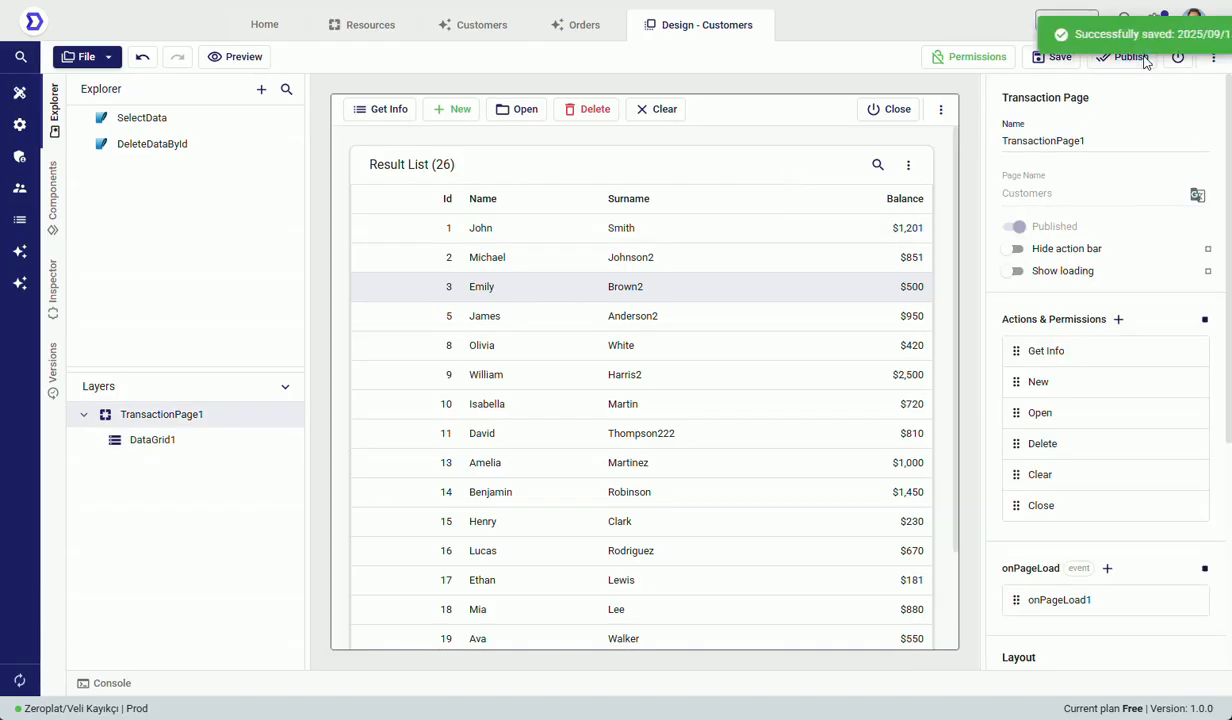
{"action": "left_click", "coordinate": [519, 25]}
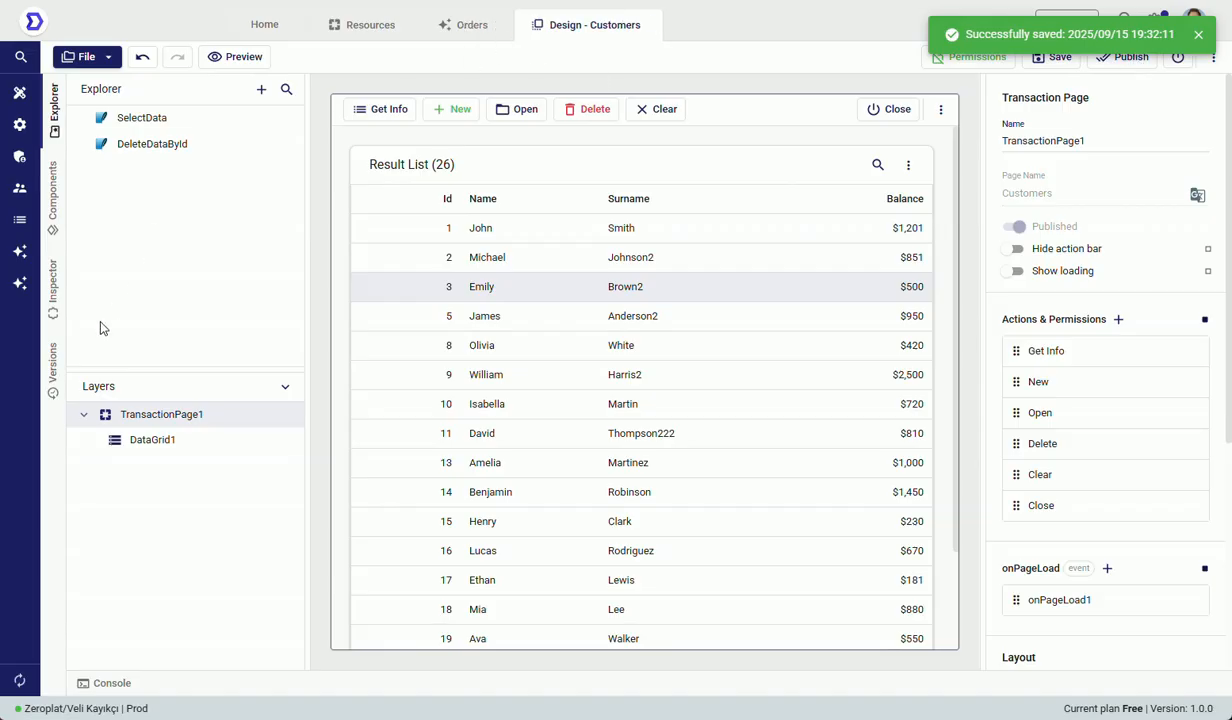
{"action": "left_click", "coordinate": [19, 251]}
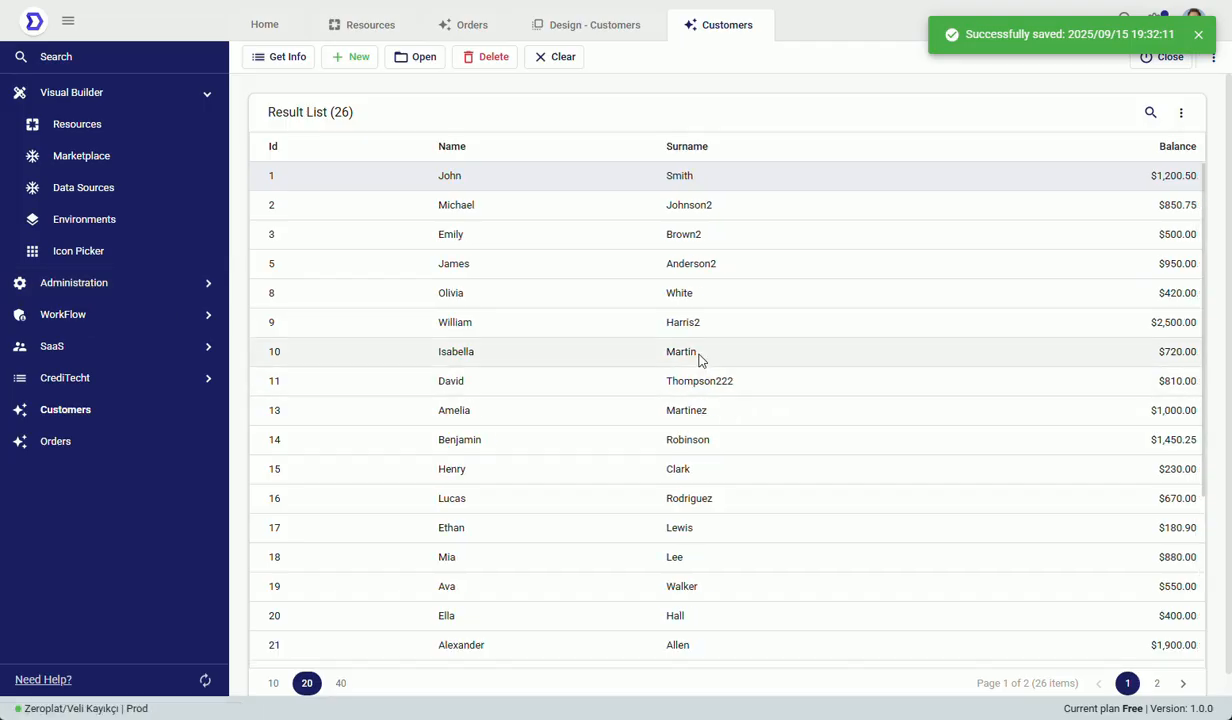
{"action": "left_click", "coordinate": [1122, 318]}
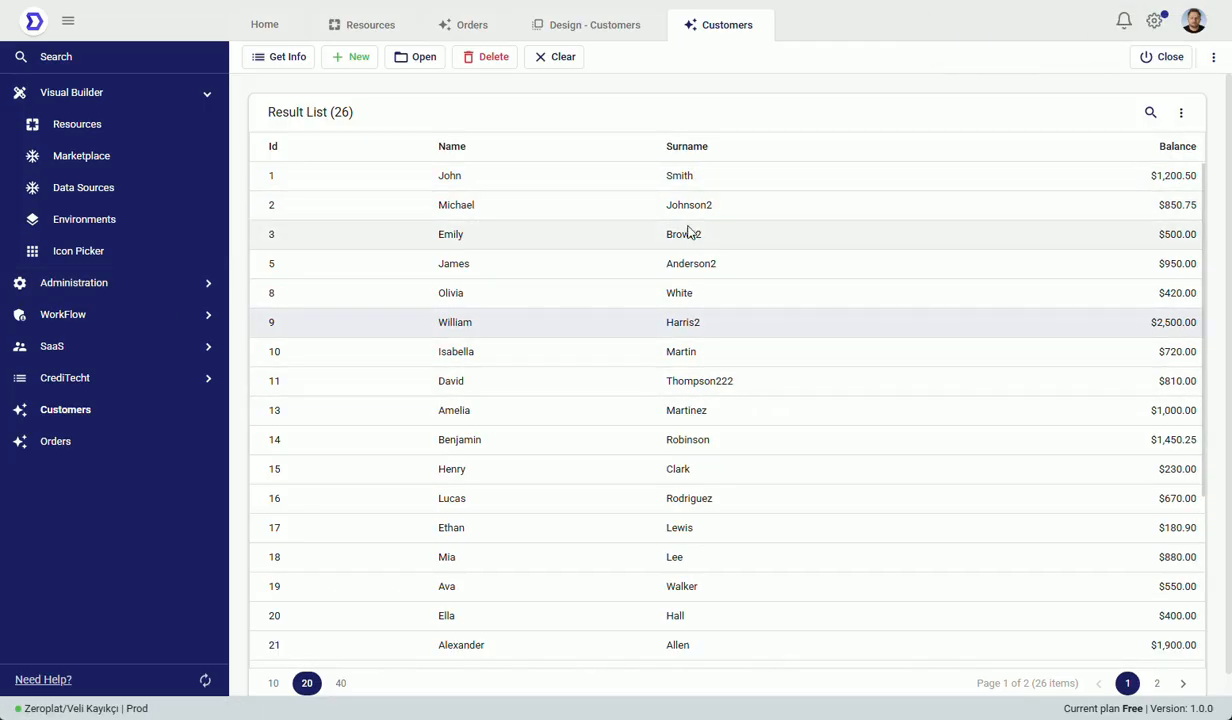